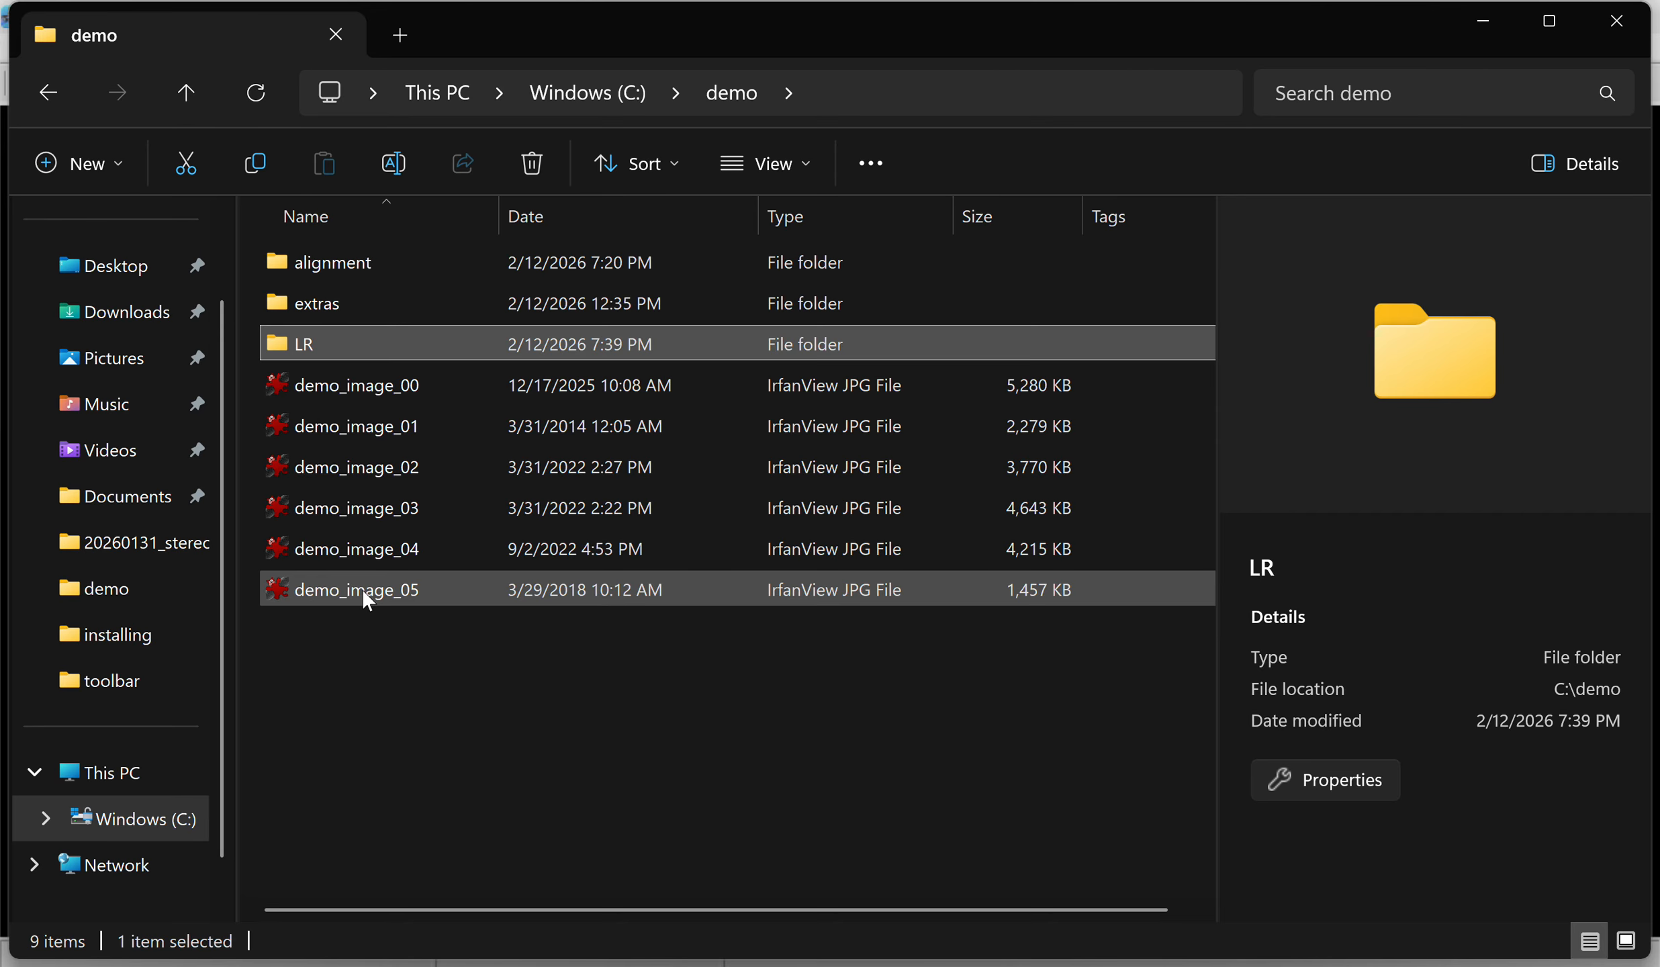
# Create a new folder named stereo_jpg inside C:\demo
pyautogui.moveTo(363, 592)
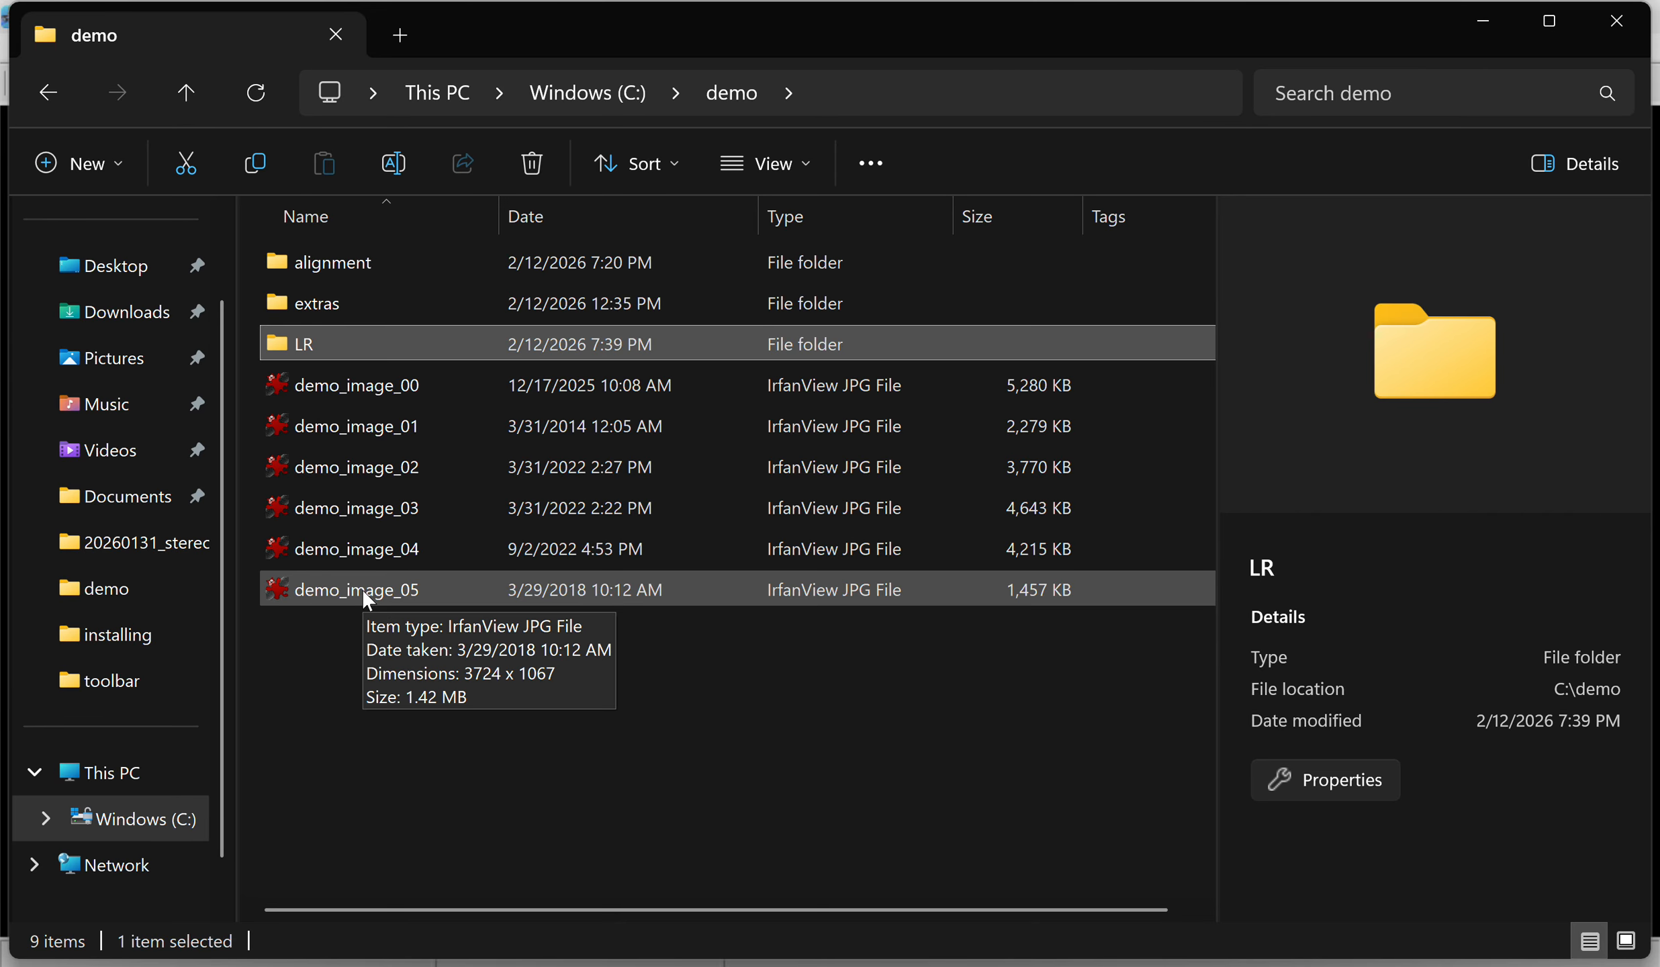
pyautogui.moveTo(406, 343)
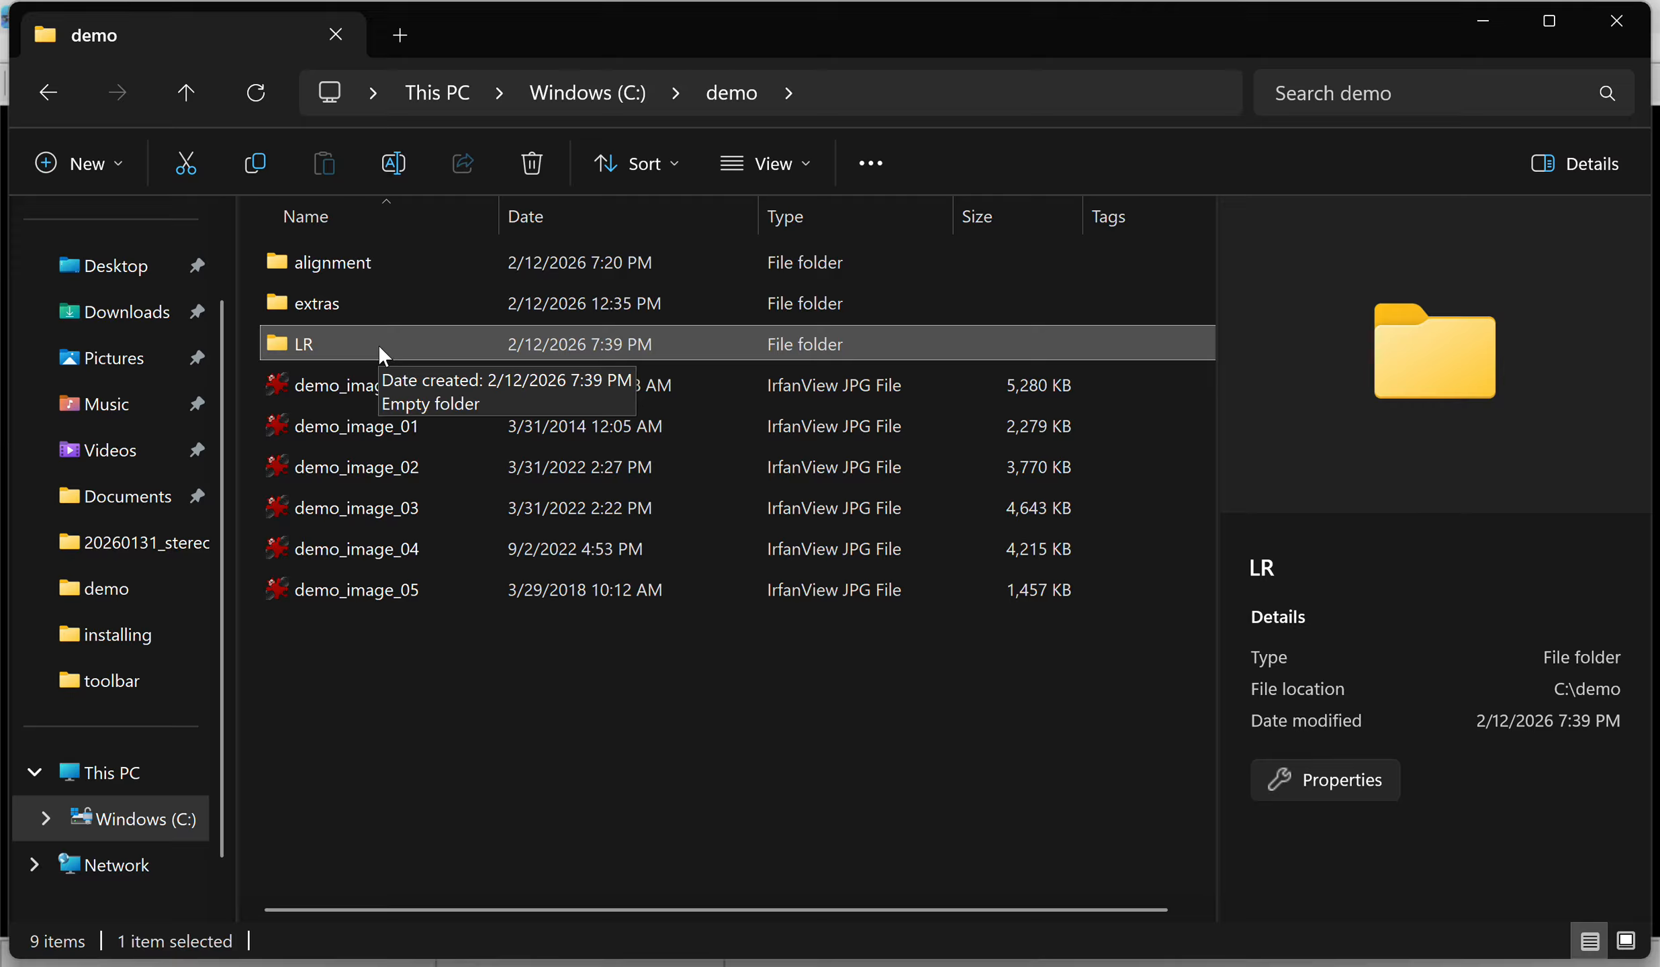
pyautogui.click(120, 161)
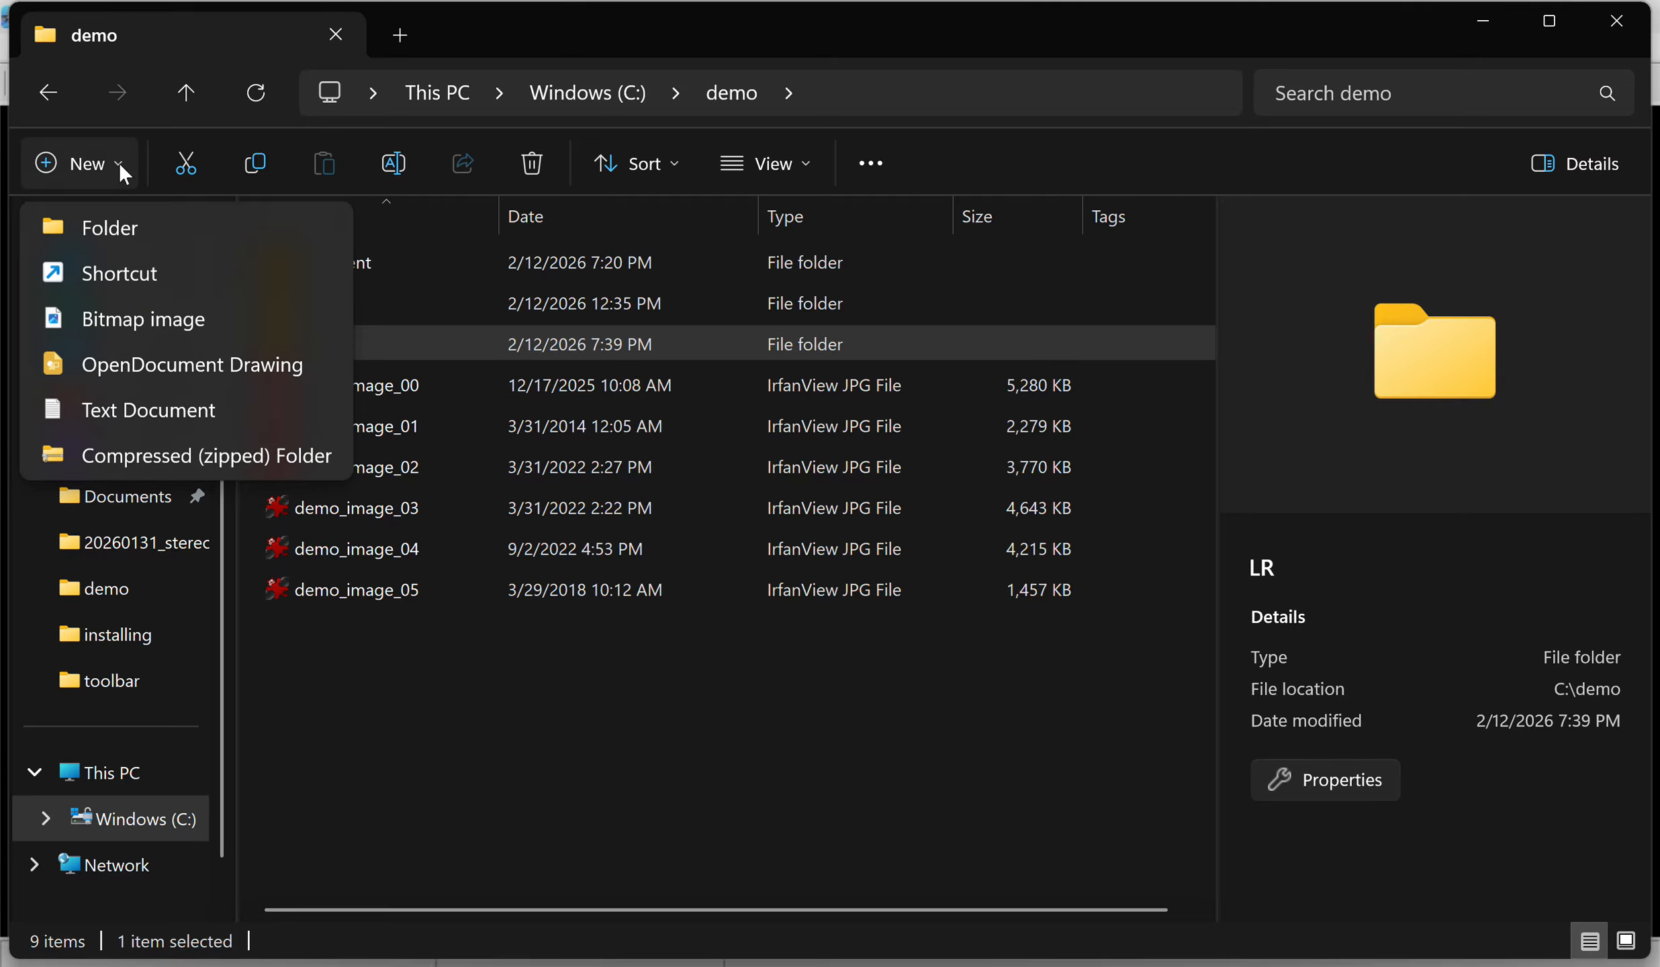
pyautogui.click(123, 232)
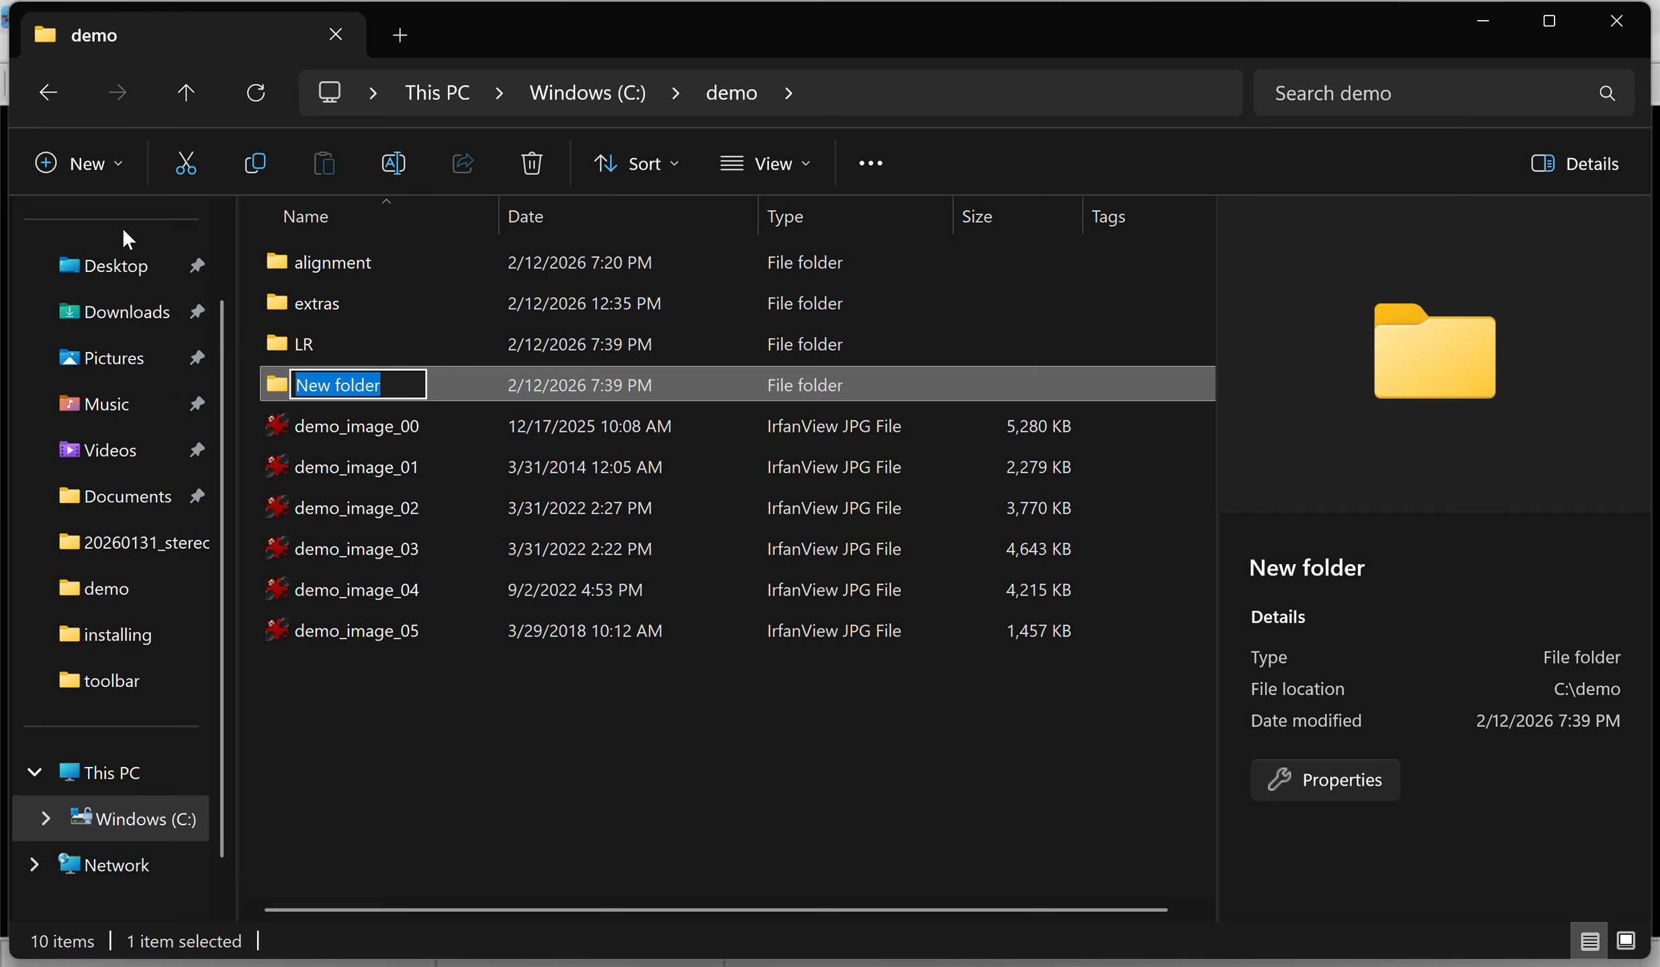
pyautogui.write('stereo_jpg')
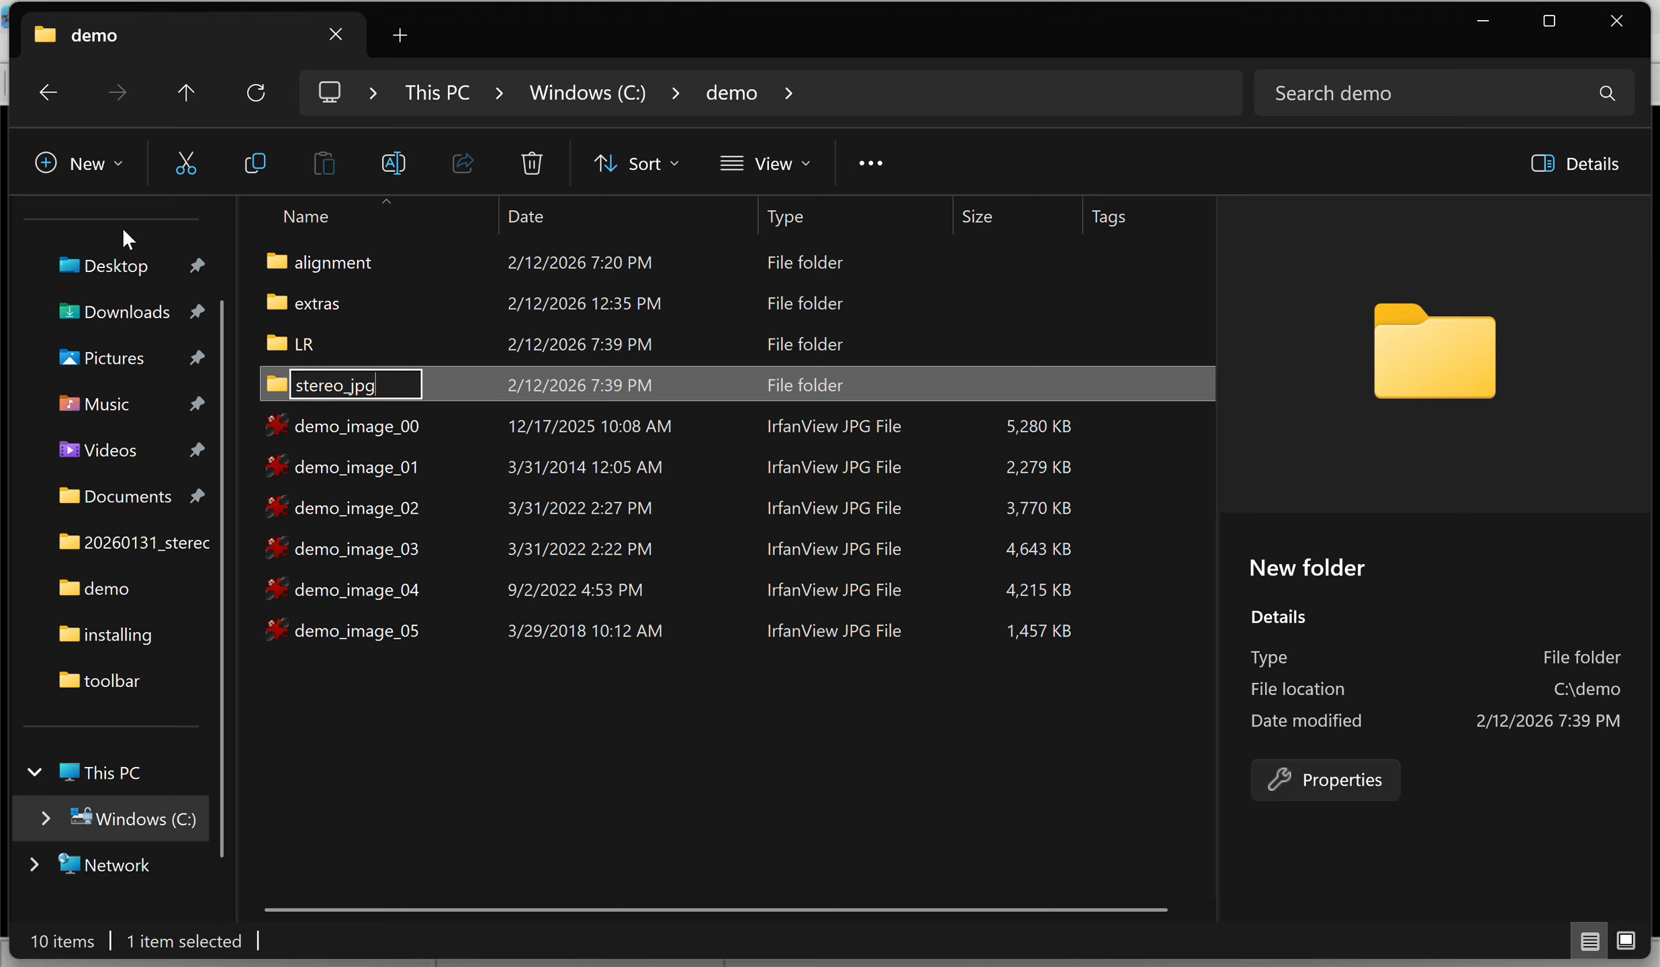
pyautogui.press('Return')
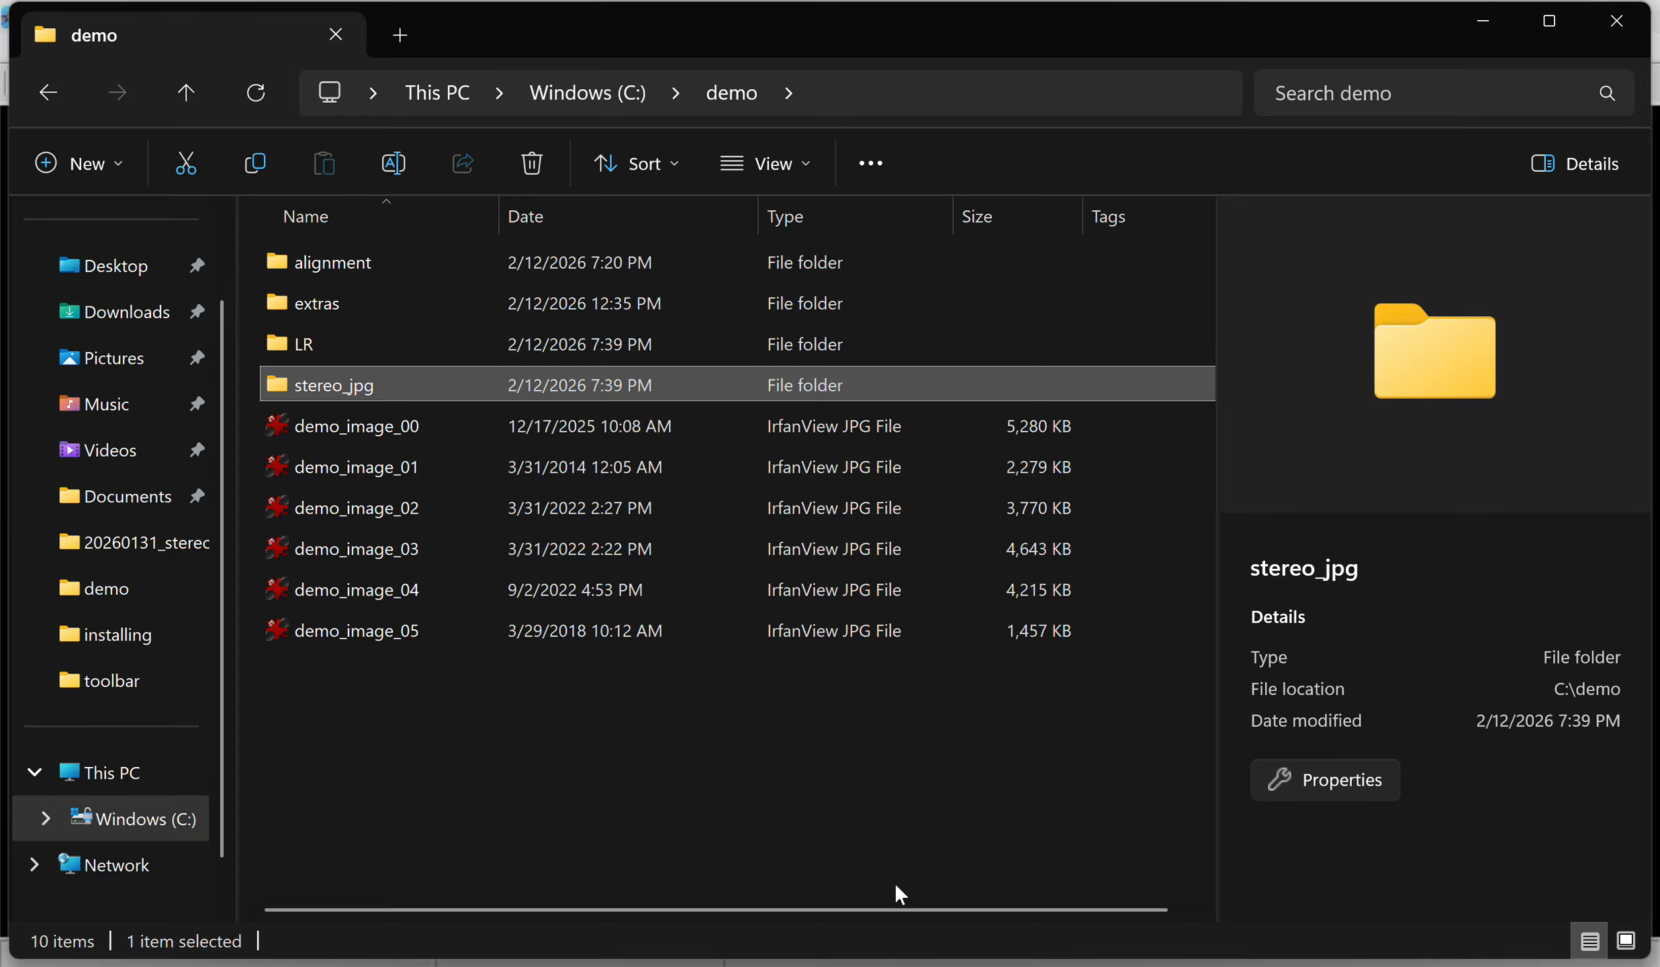
# Switch to StereoPhoto Maker Pro and set up a Multi Conversion with auto alignment off and Independent(L/R) as the output file type
pyautogui.hotkey('alt', 'Tab')
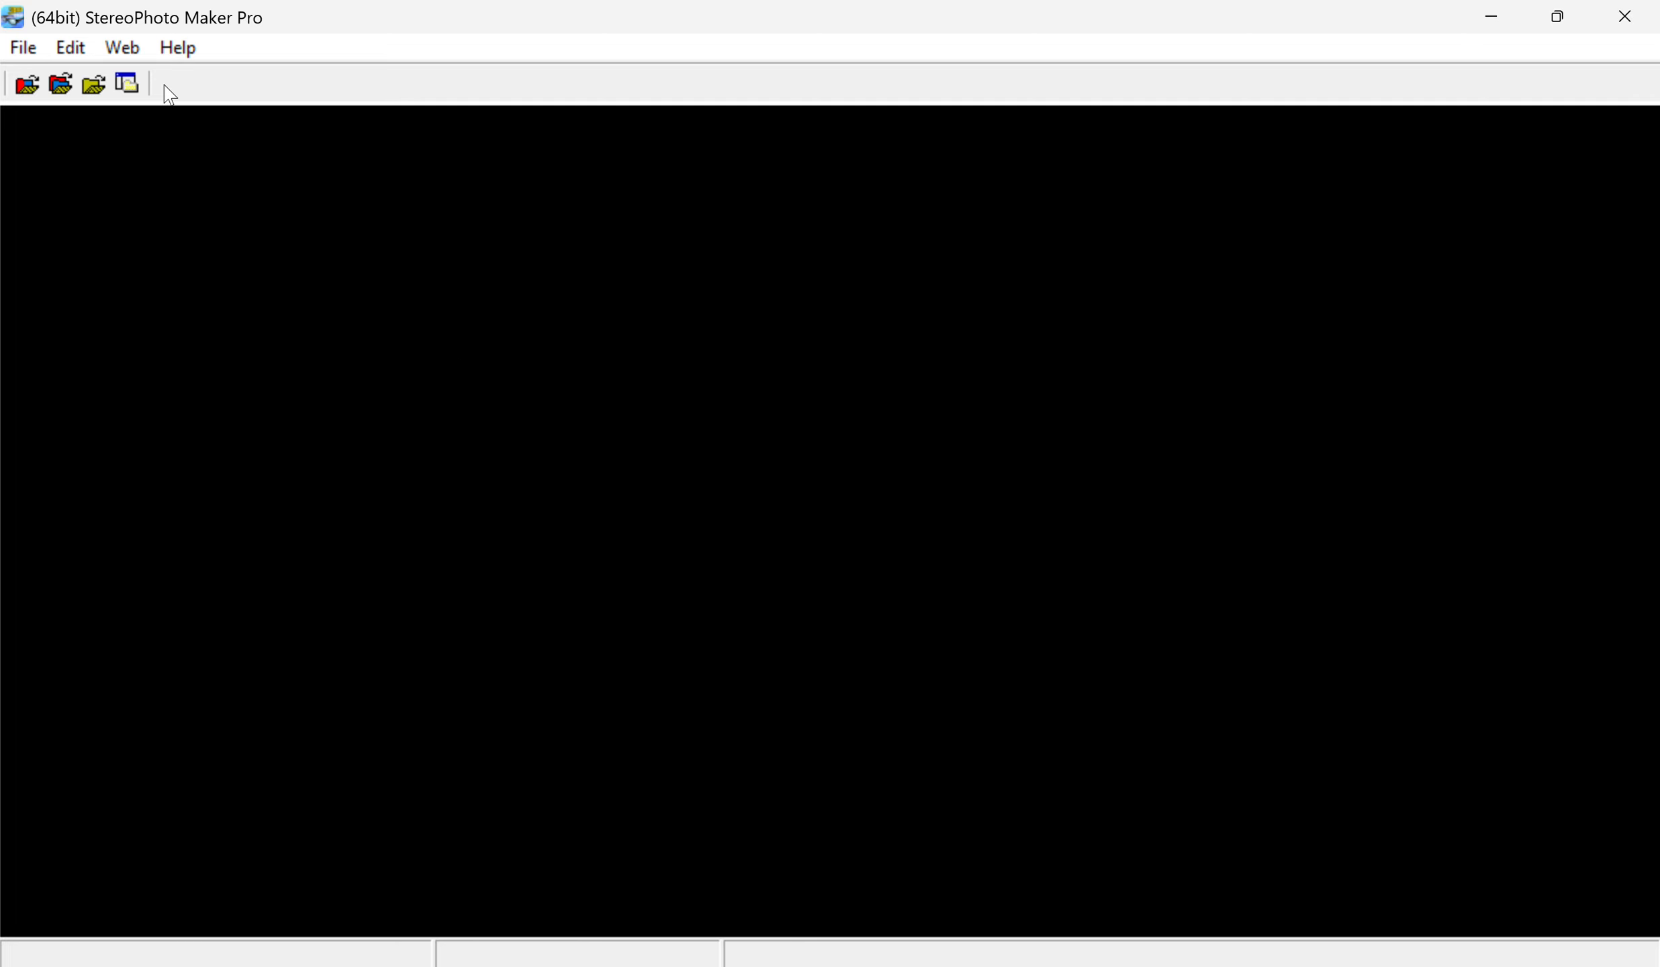
pyautogui.click(26, 49)
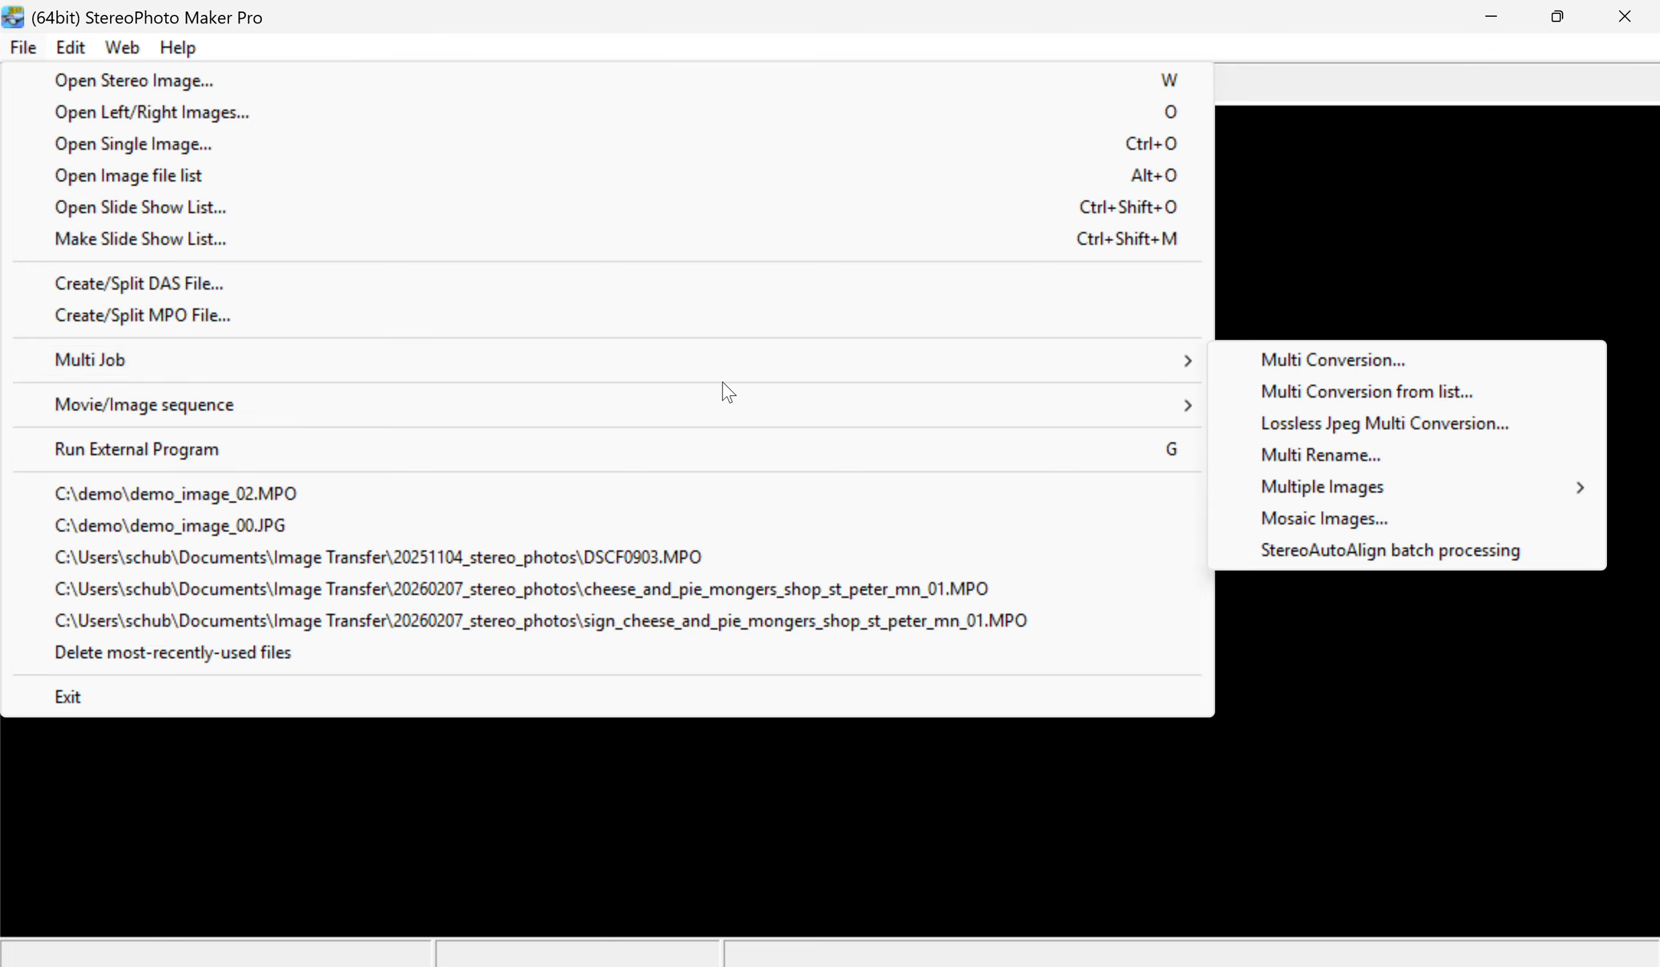
pyautogui.moveTo(1171, 365)
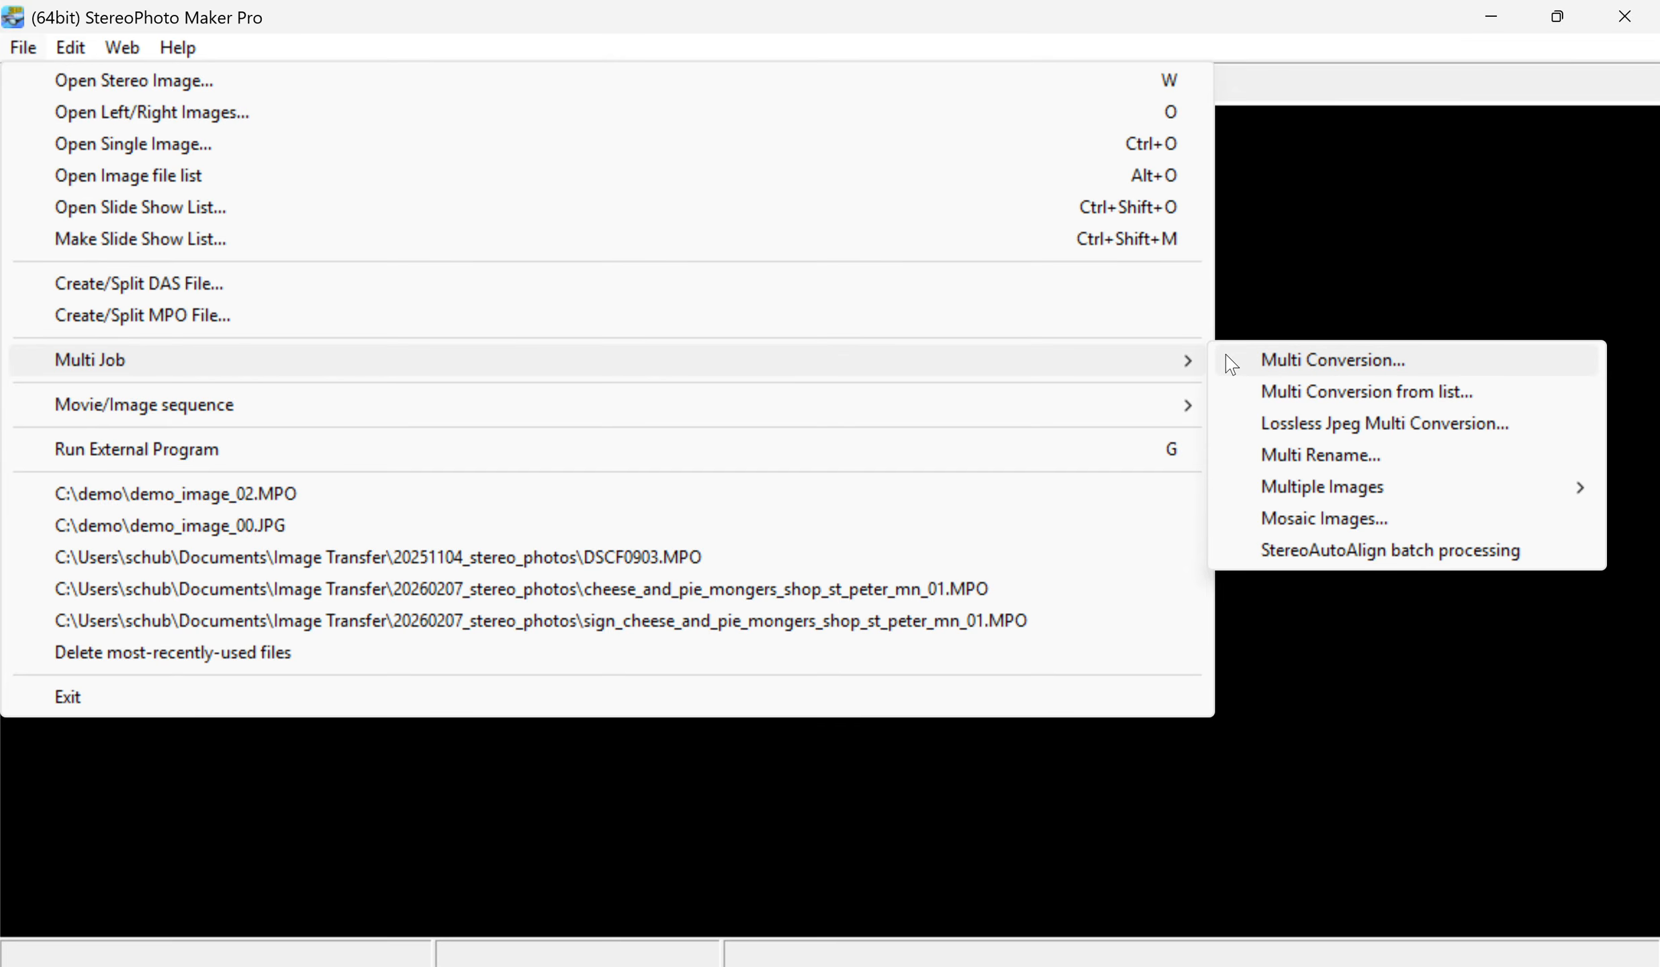
pyautogui.click(1276, 362)
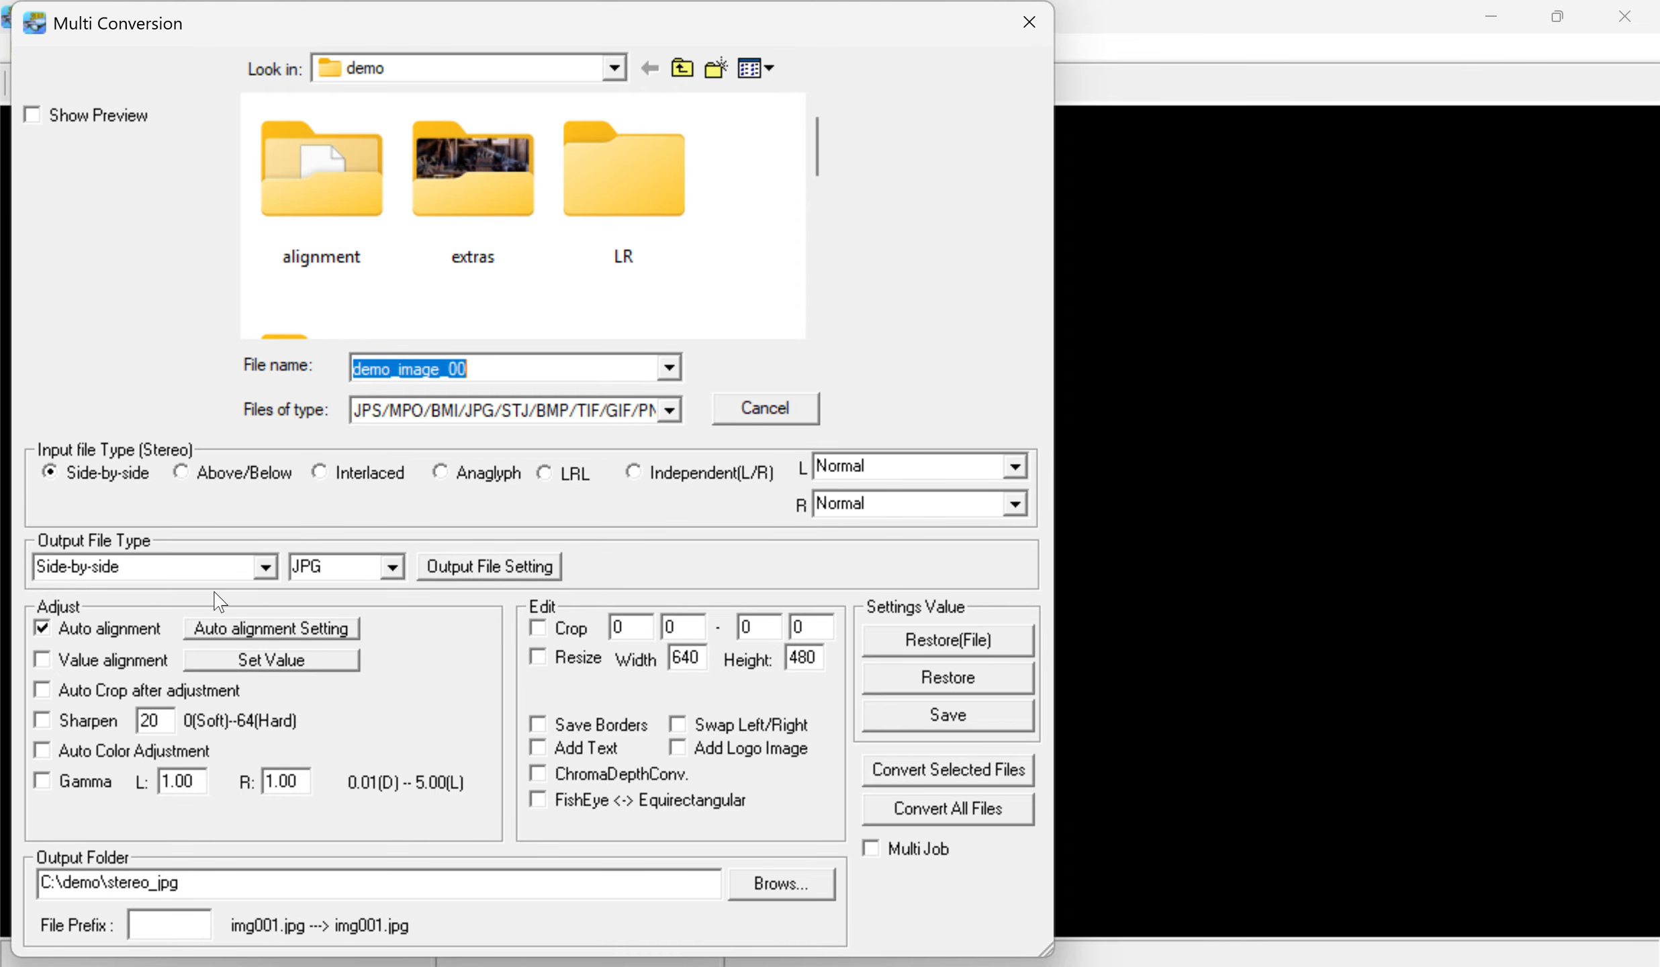
pyautogui.click(44, 629)
pyautogui.click(44, 629)
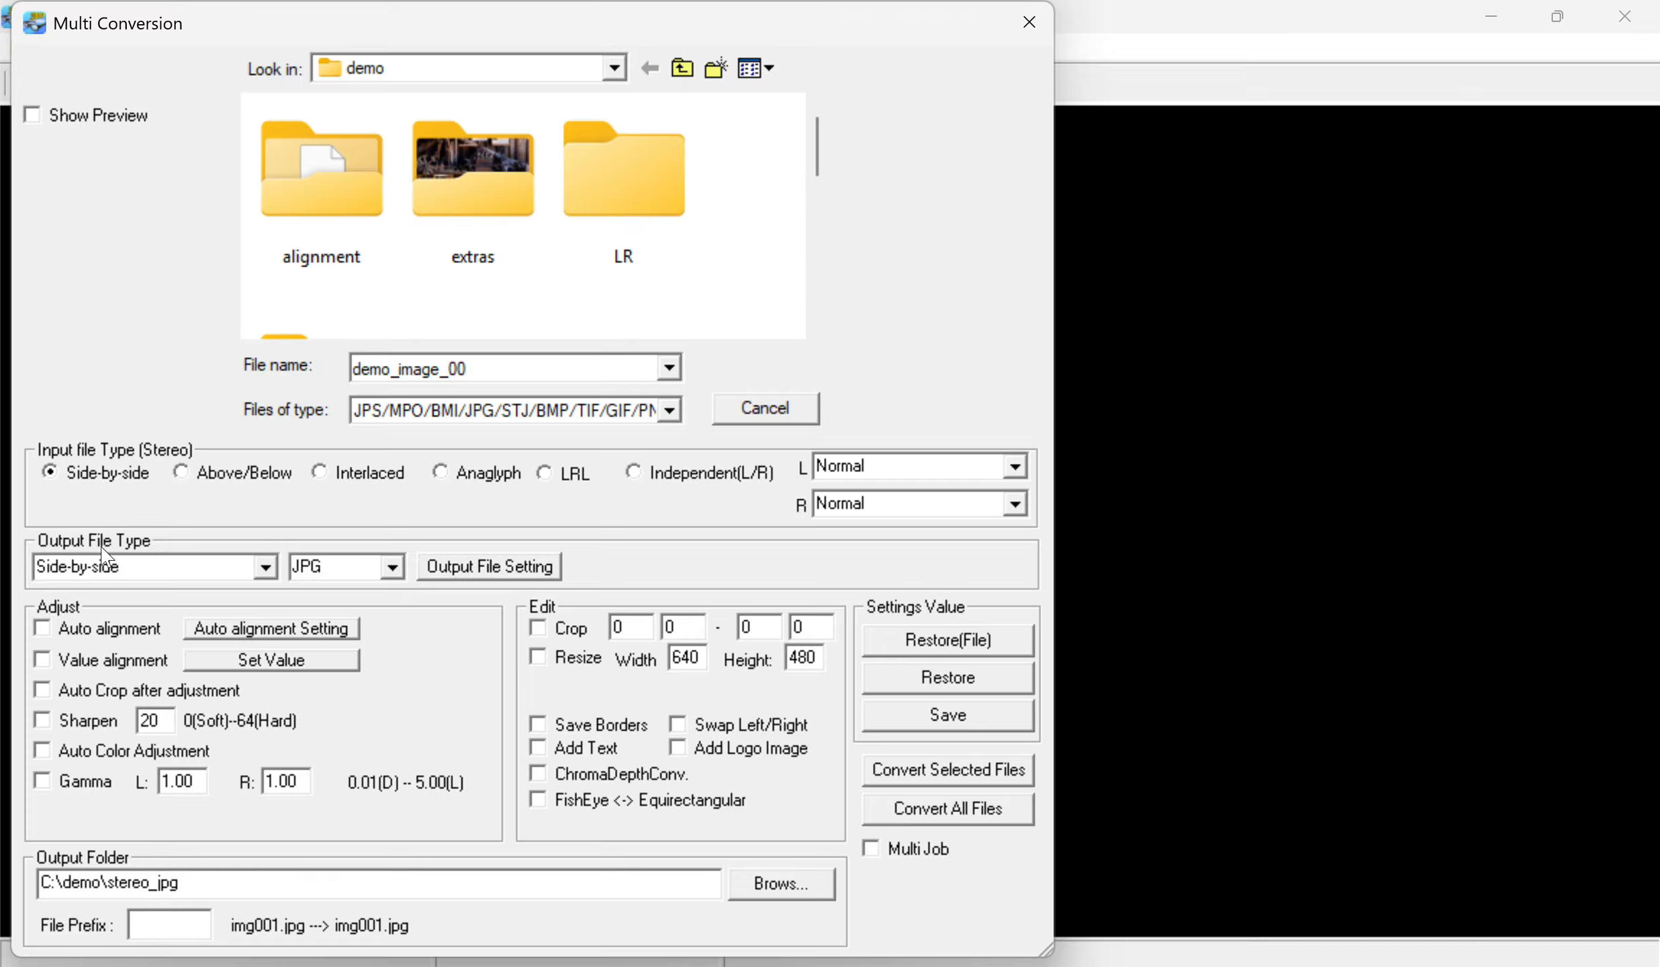
pyautogui.click(266, 577)
pyautogui.click(211, 621)
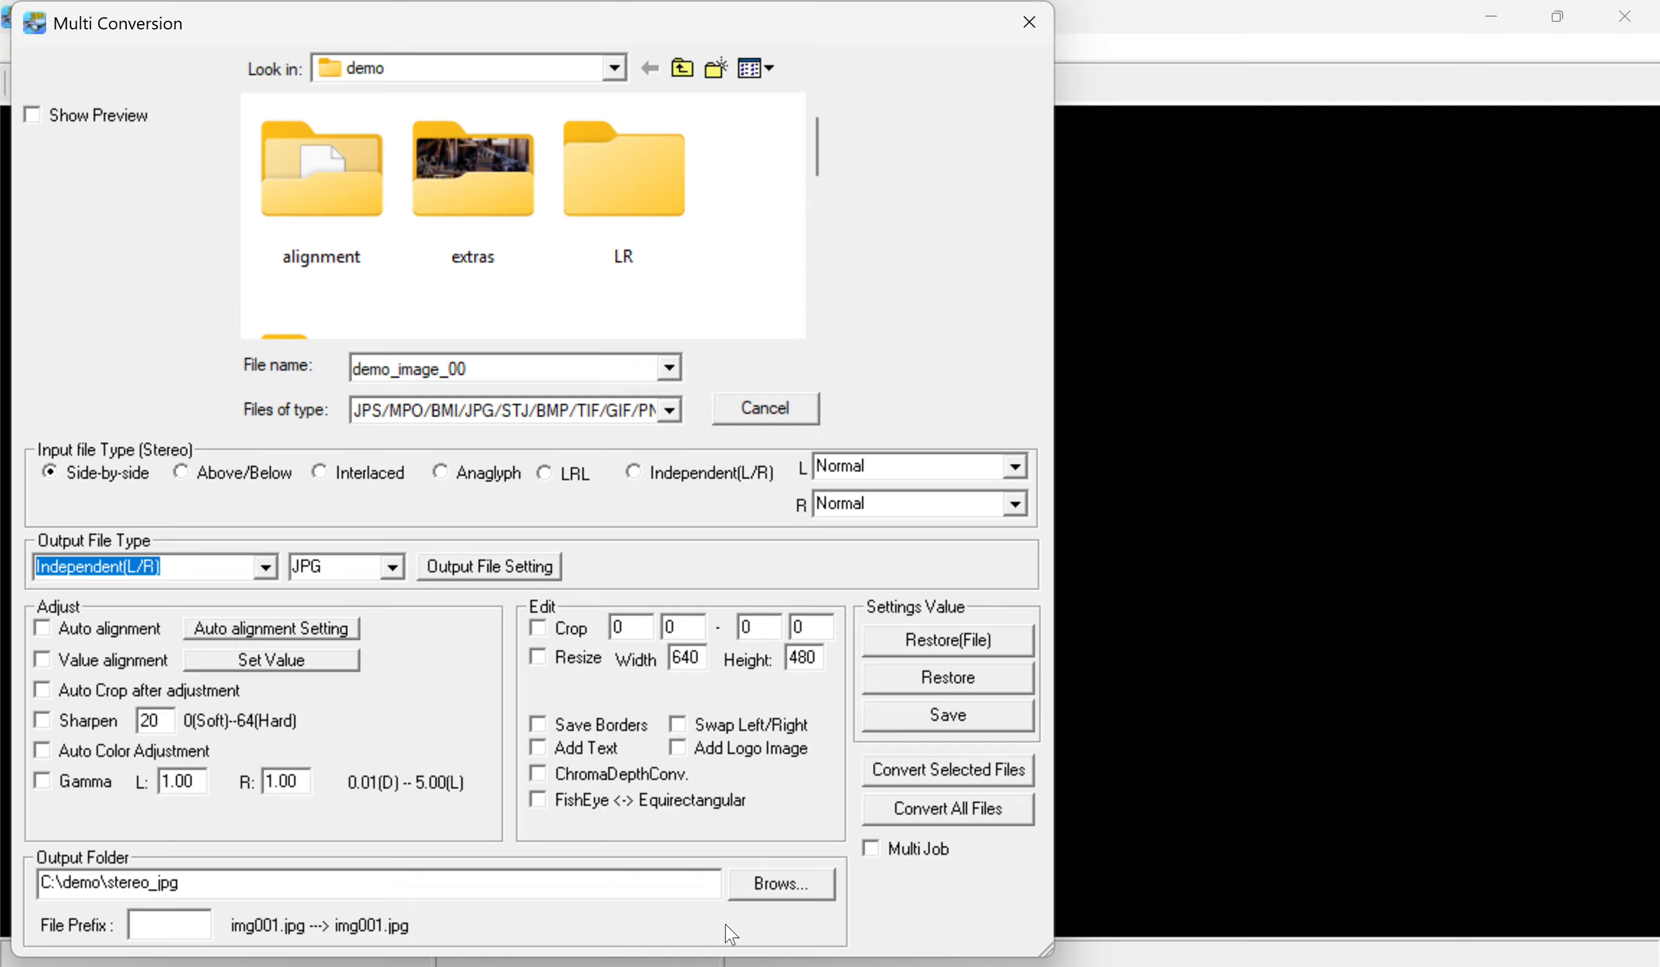
# Set the conversion's output folder to C:\demo\LR
pyautogui.click(761, 898)
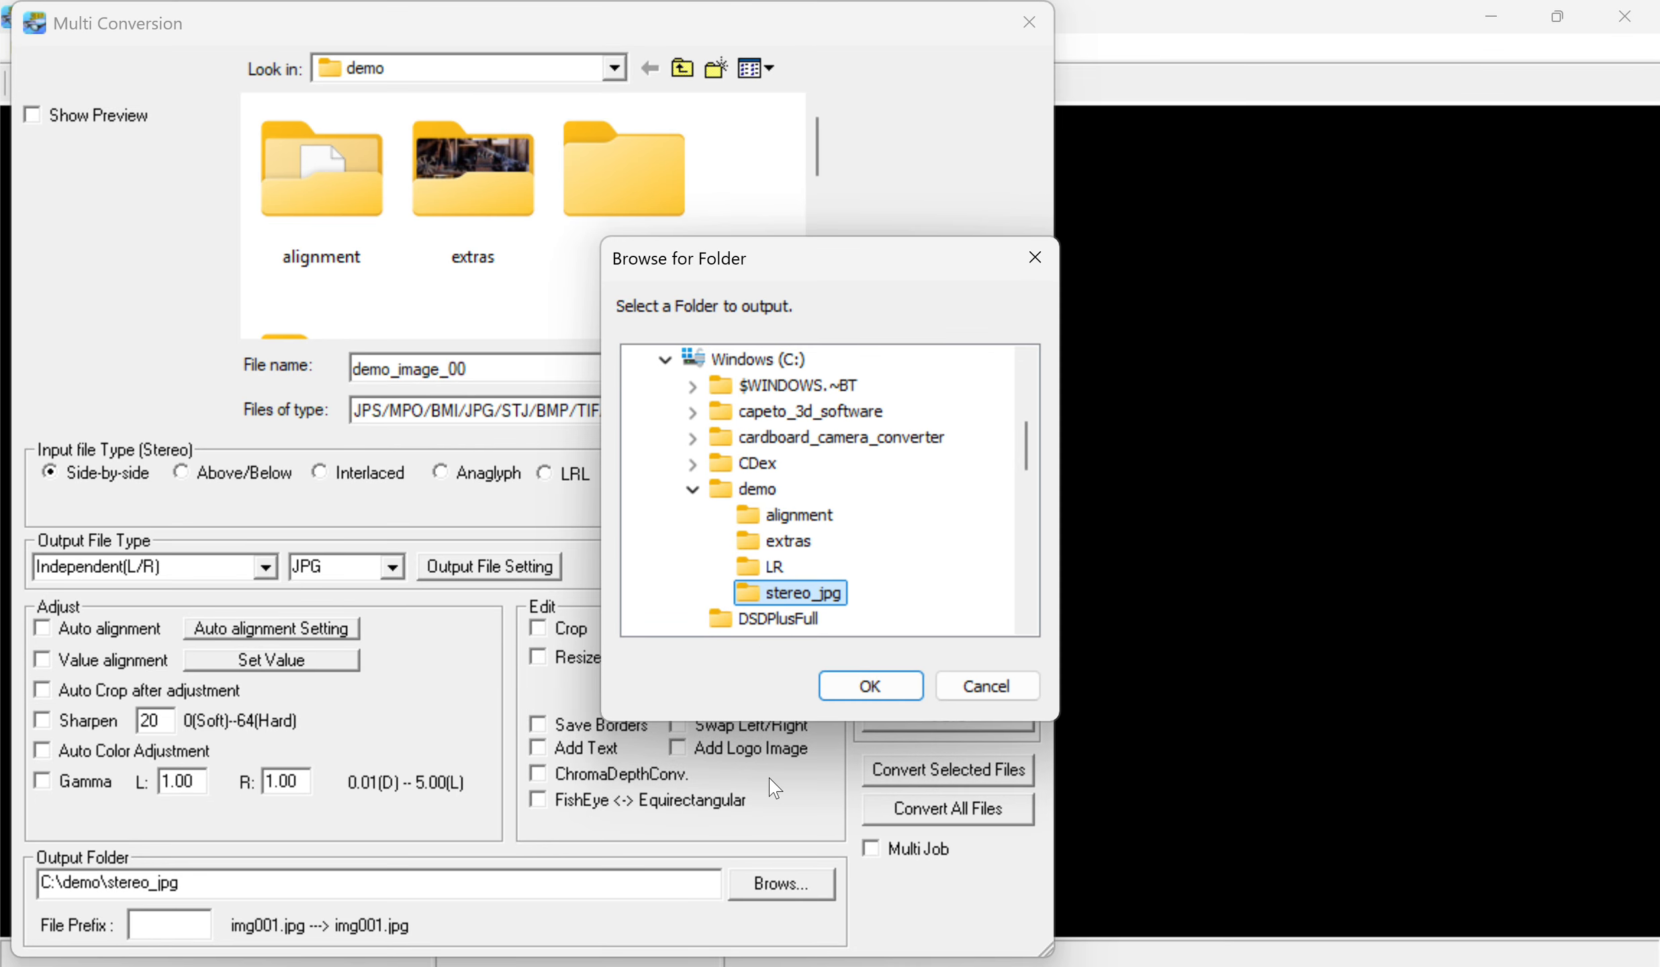
pyautogui.click(763, 569)
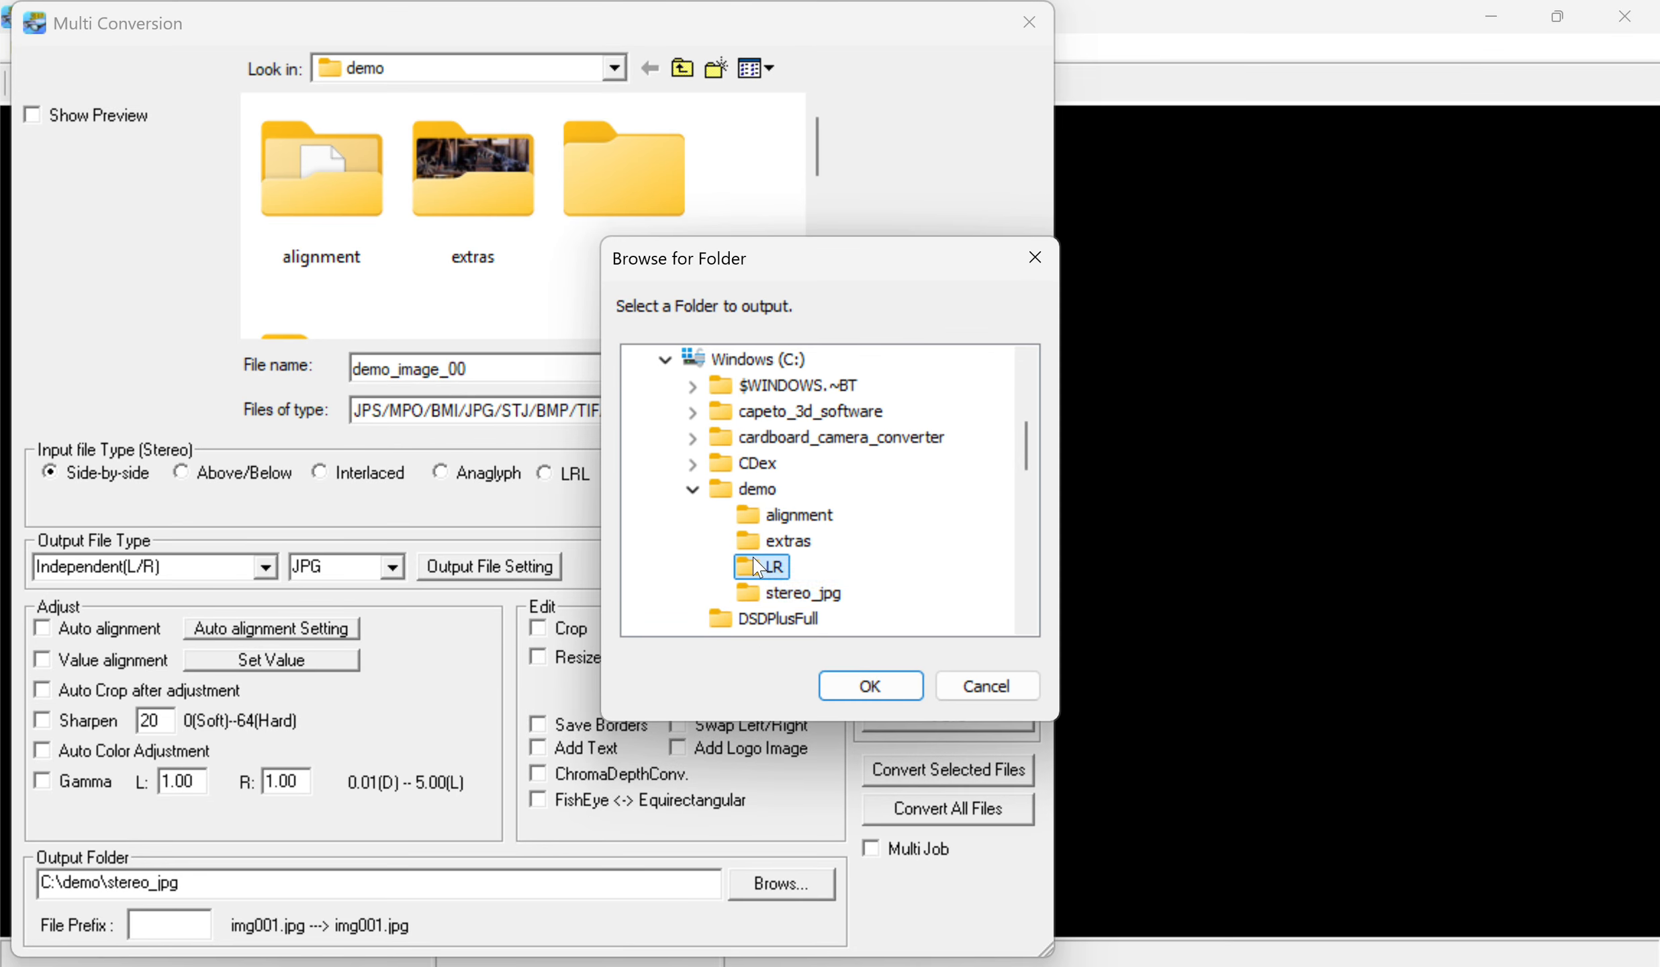
pyautogui.click(869, 687)
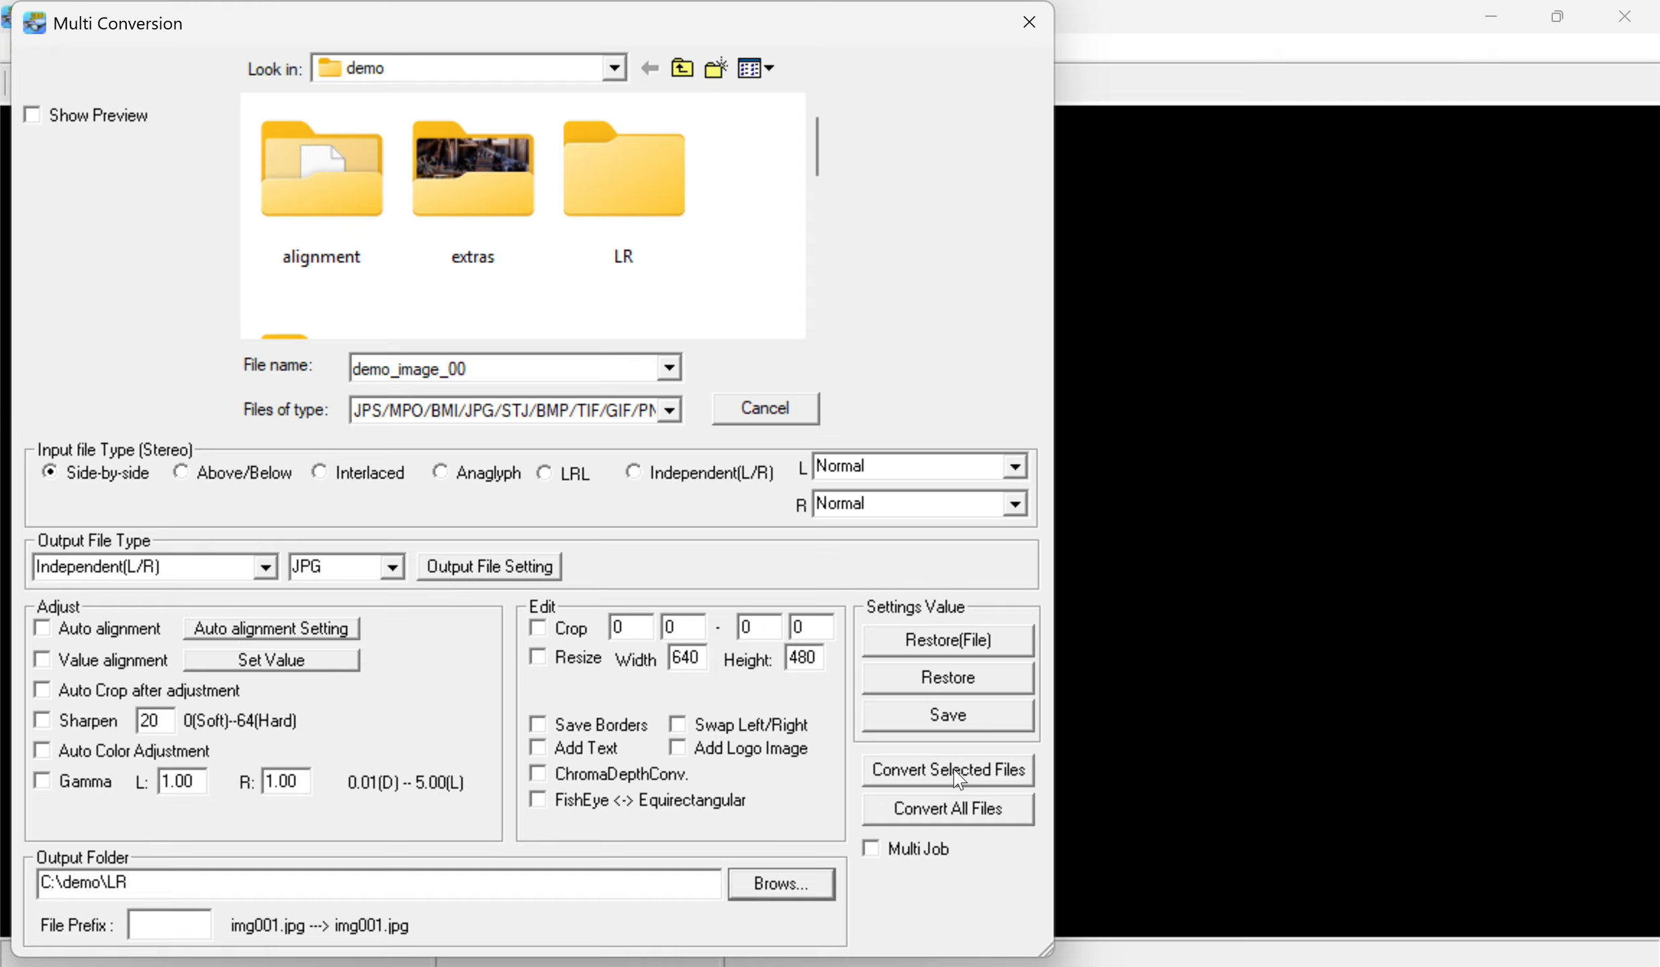
# Convert all files in the demo folder, exit the conversion, and open the LR folder in File Explorer to check the output
pyautogui.click(947, 814)
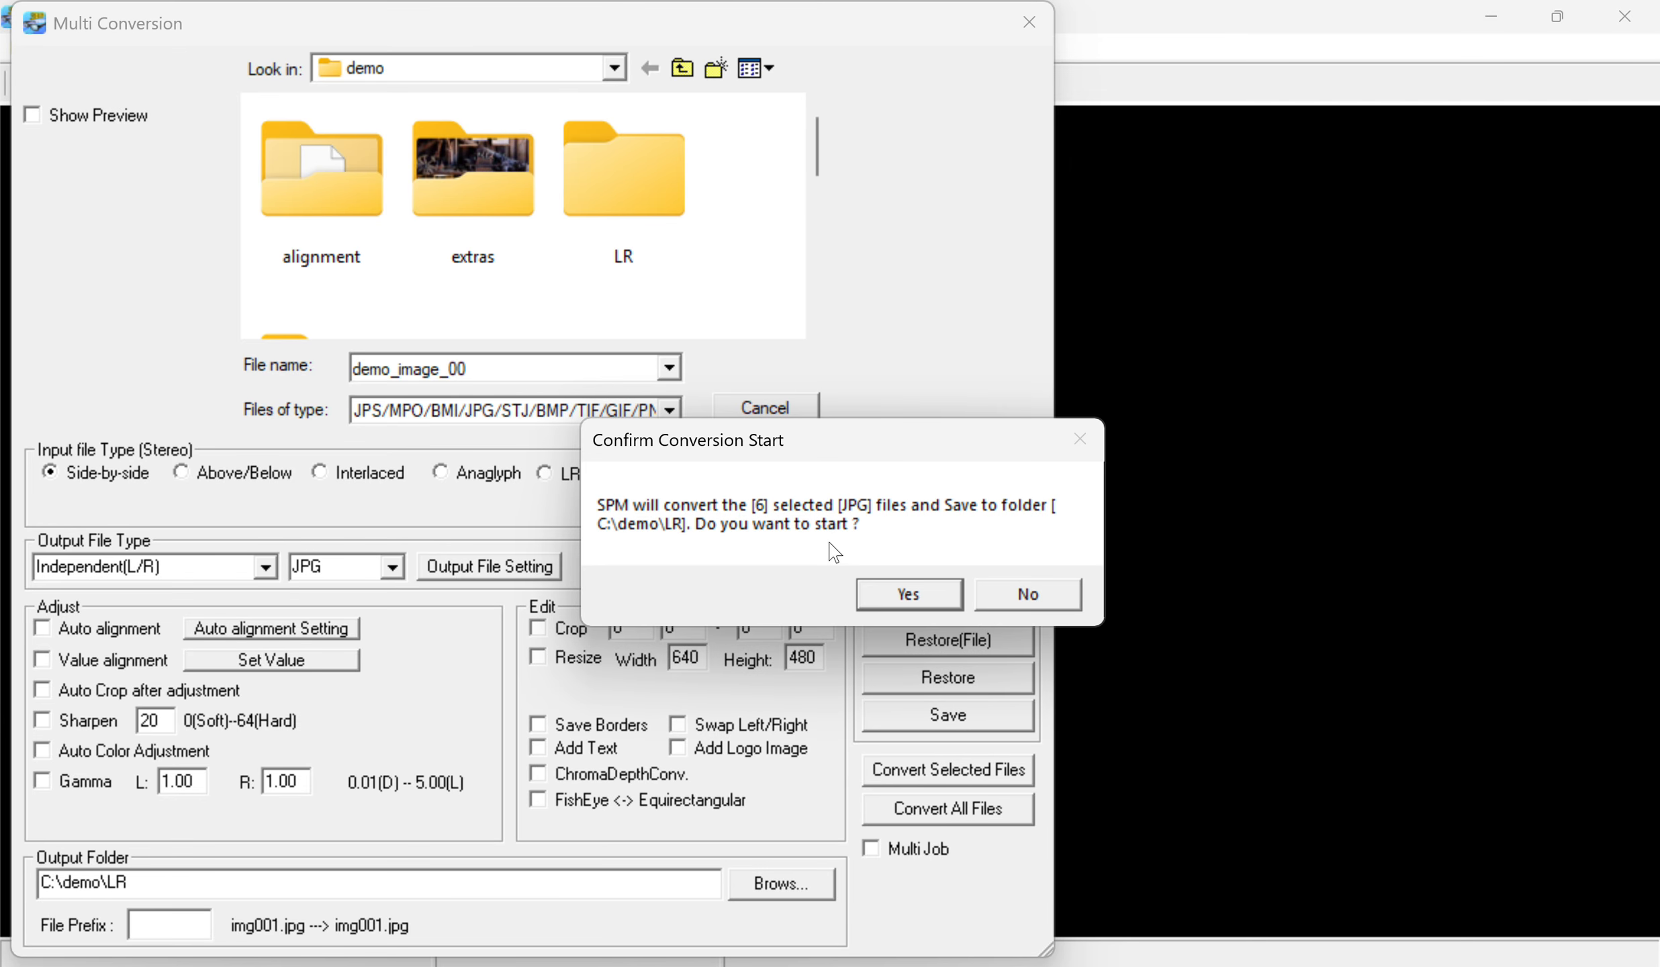
pyautogui.click(922, 595)
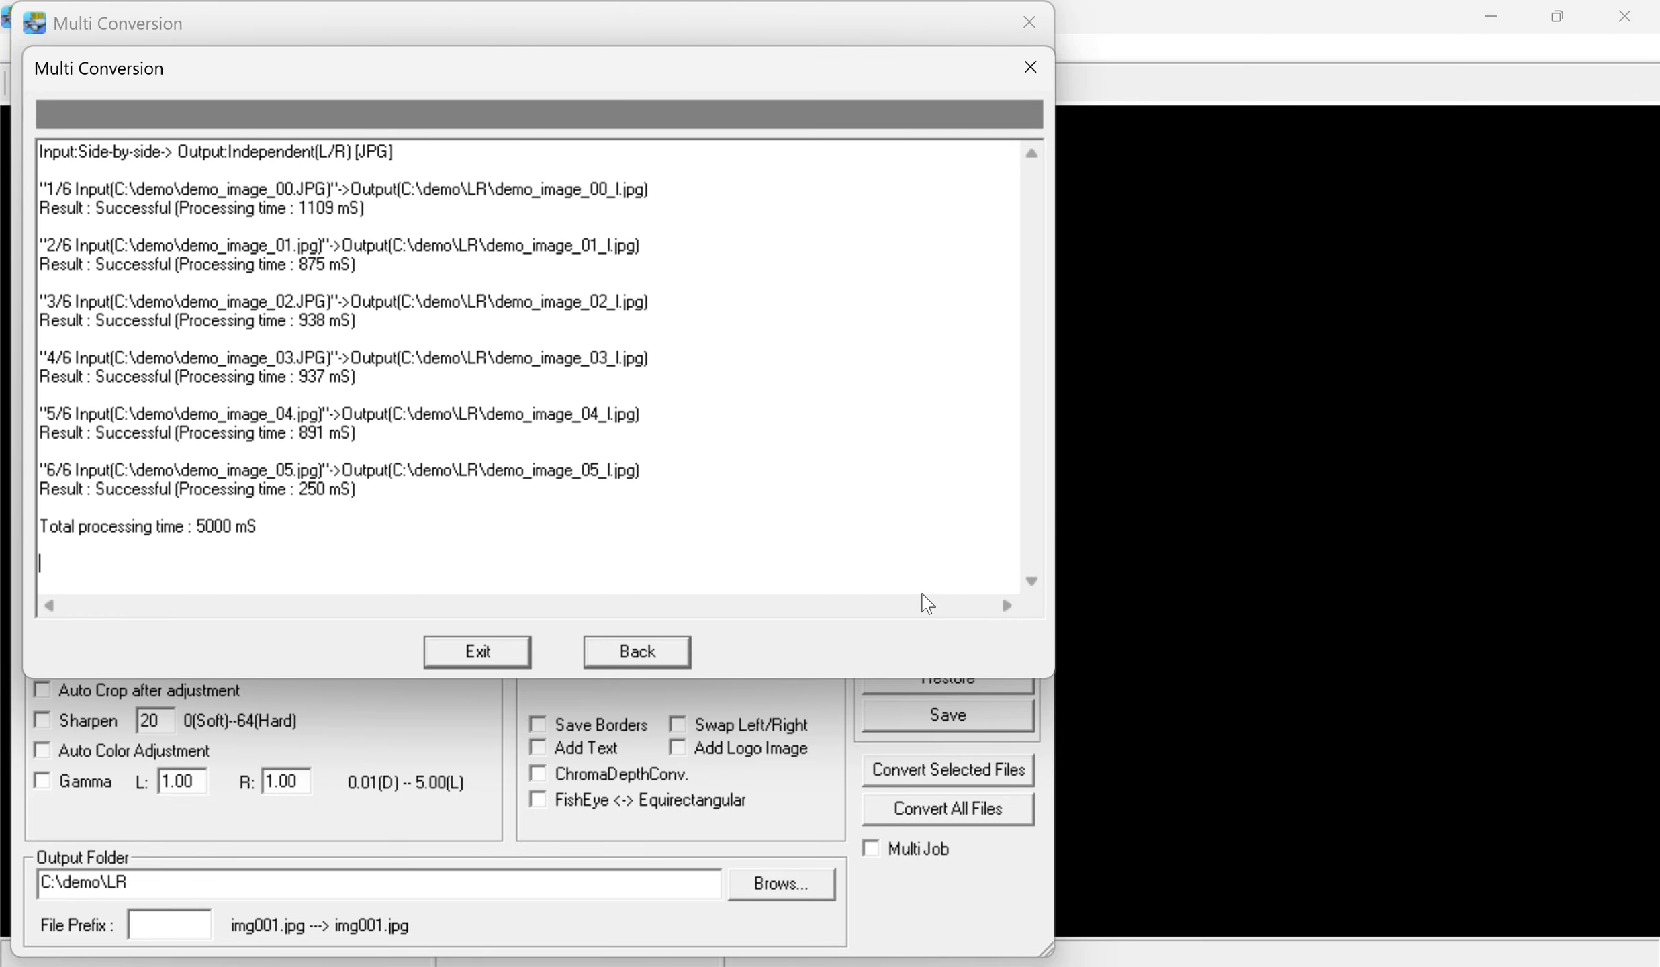
pyautogui.click(490, 652)
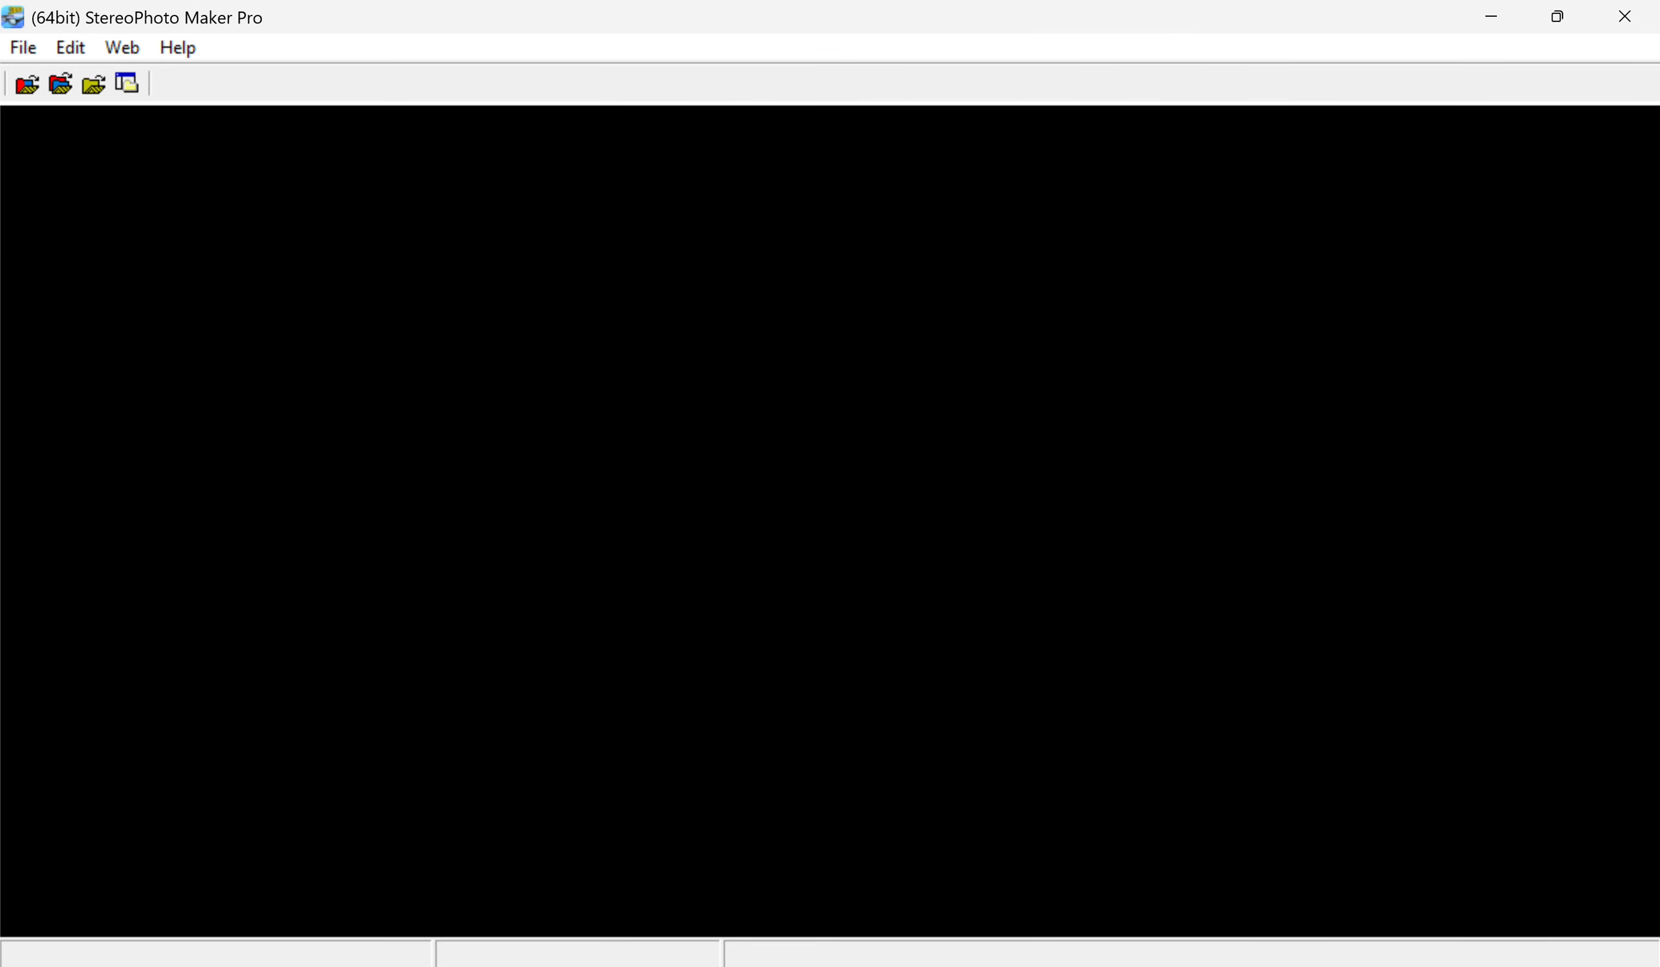
pyautogui.hotkey('alt', 'Tab')
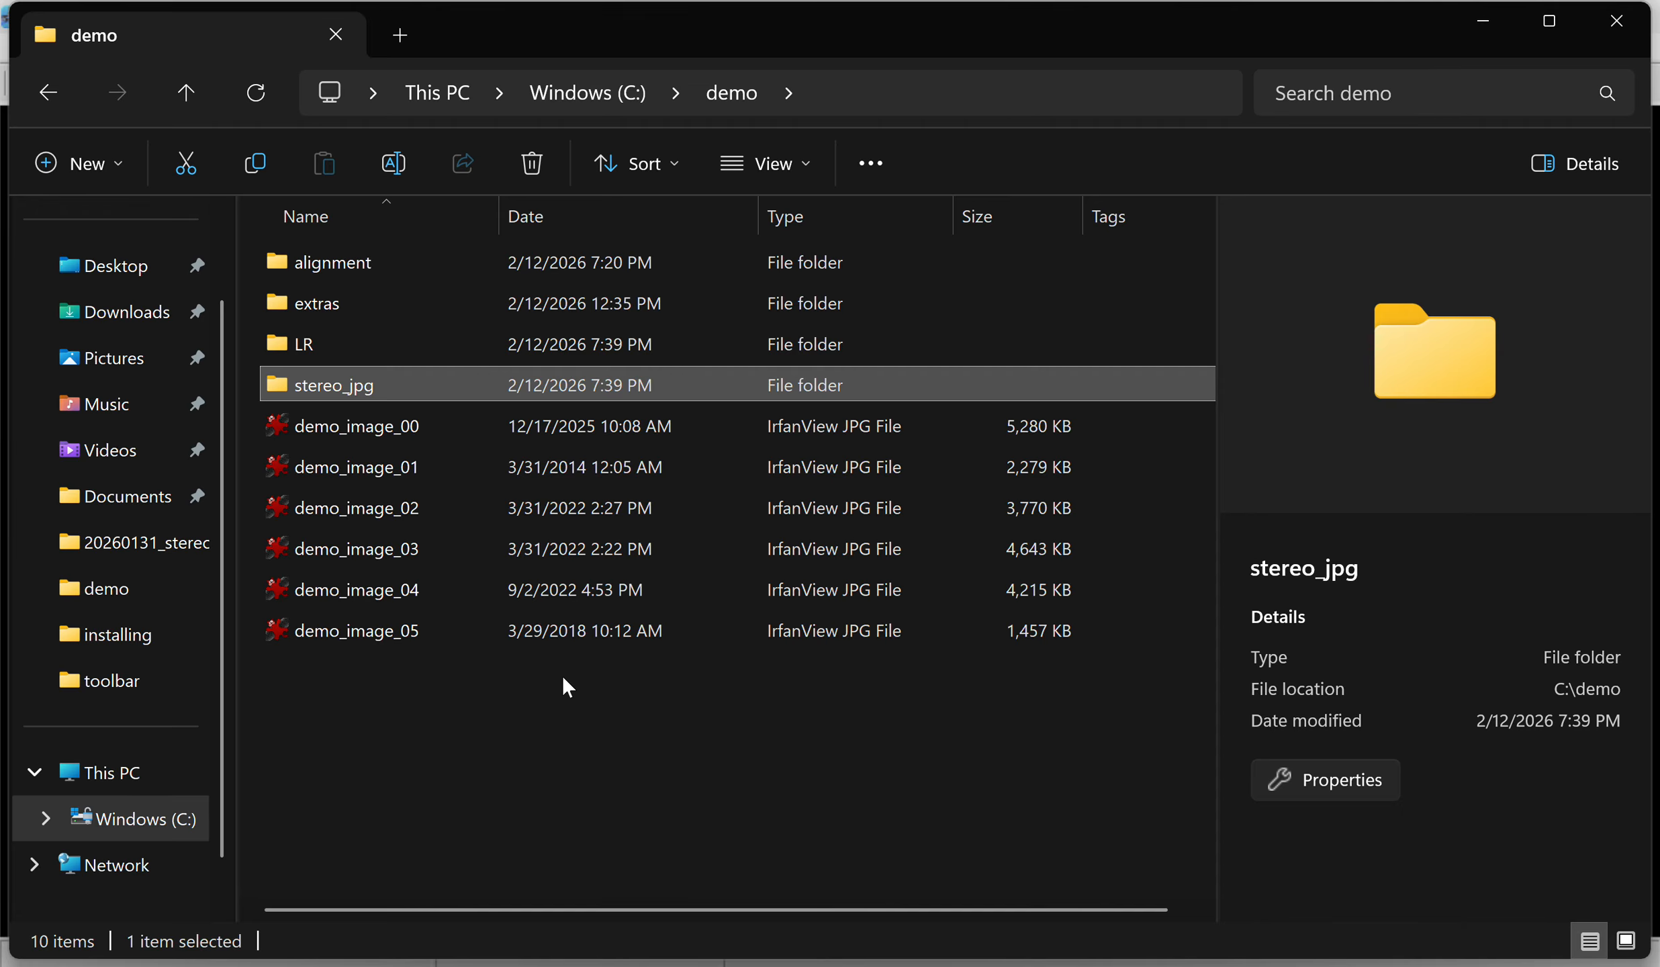
pyautogui.doubleClick(417, 350)
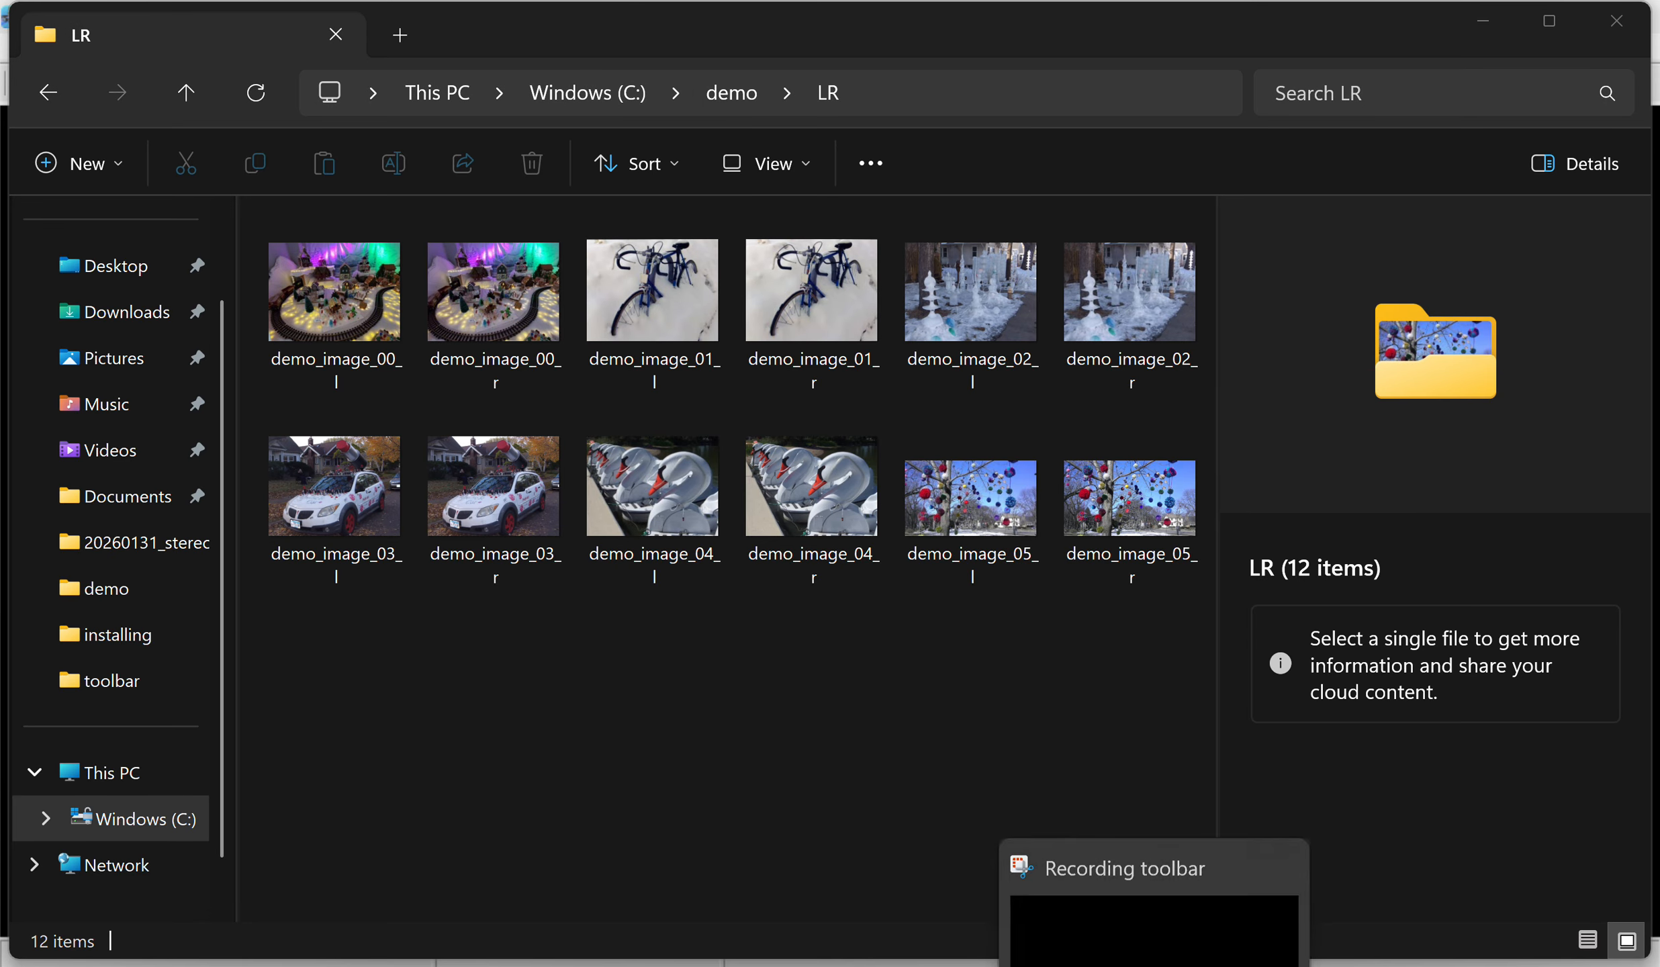
# Switch to StereoPhoto Maker Pro and open StereoAutoAlign batch processing with the LR folder as the image source
pyautogui.click(960, 966)
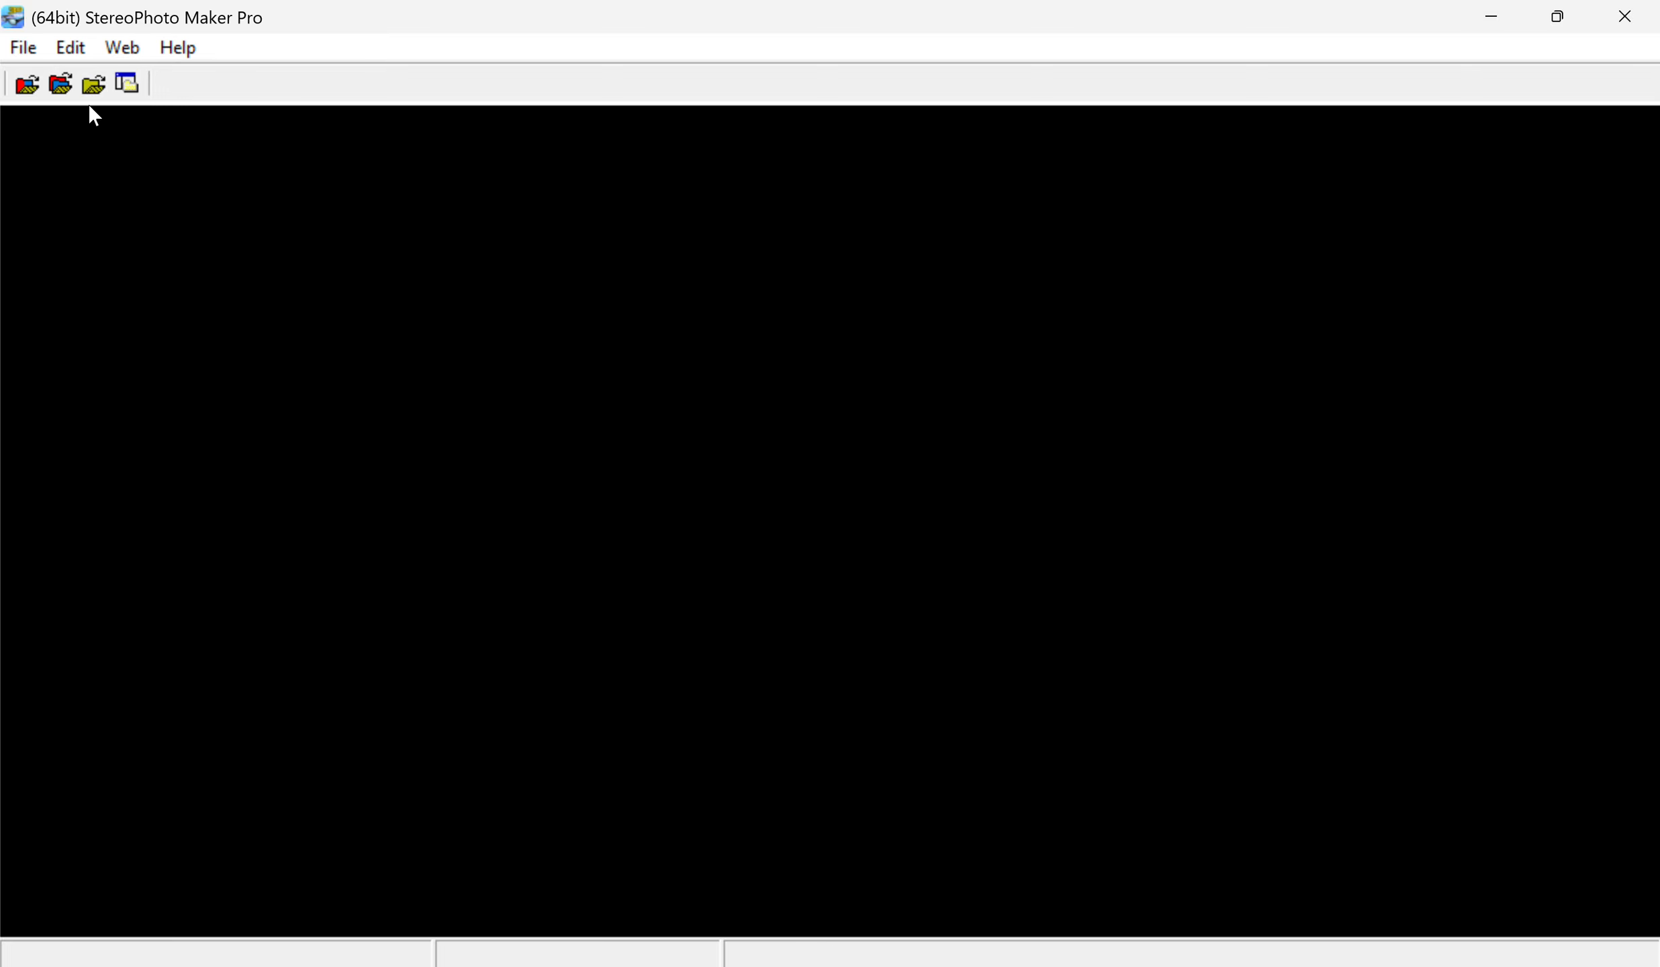
pyautogui.click(24, 48)
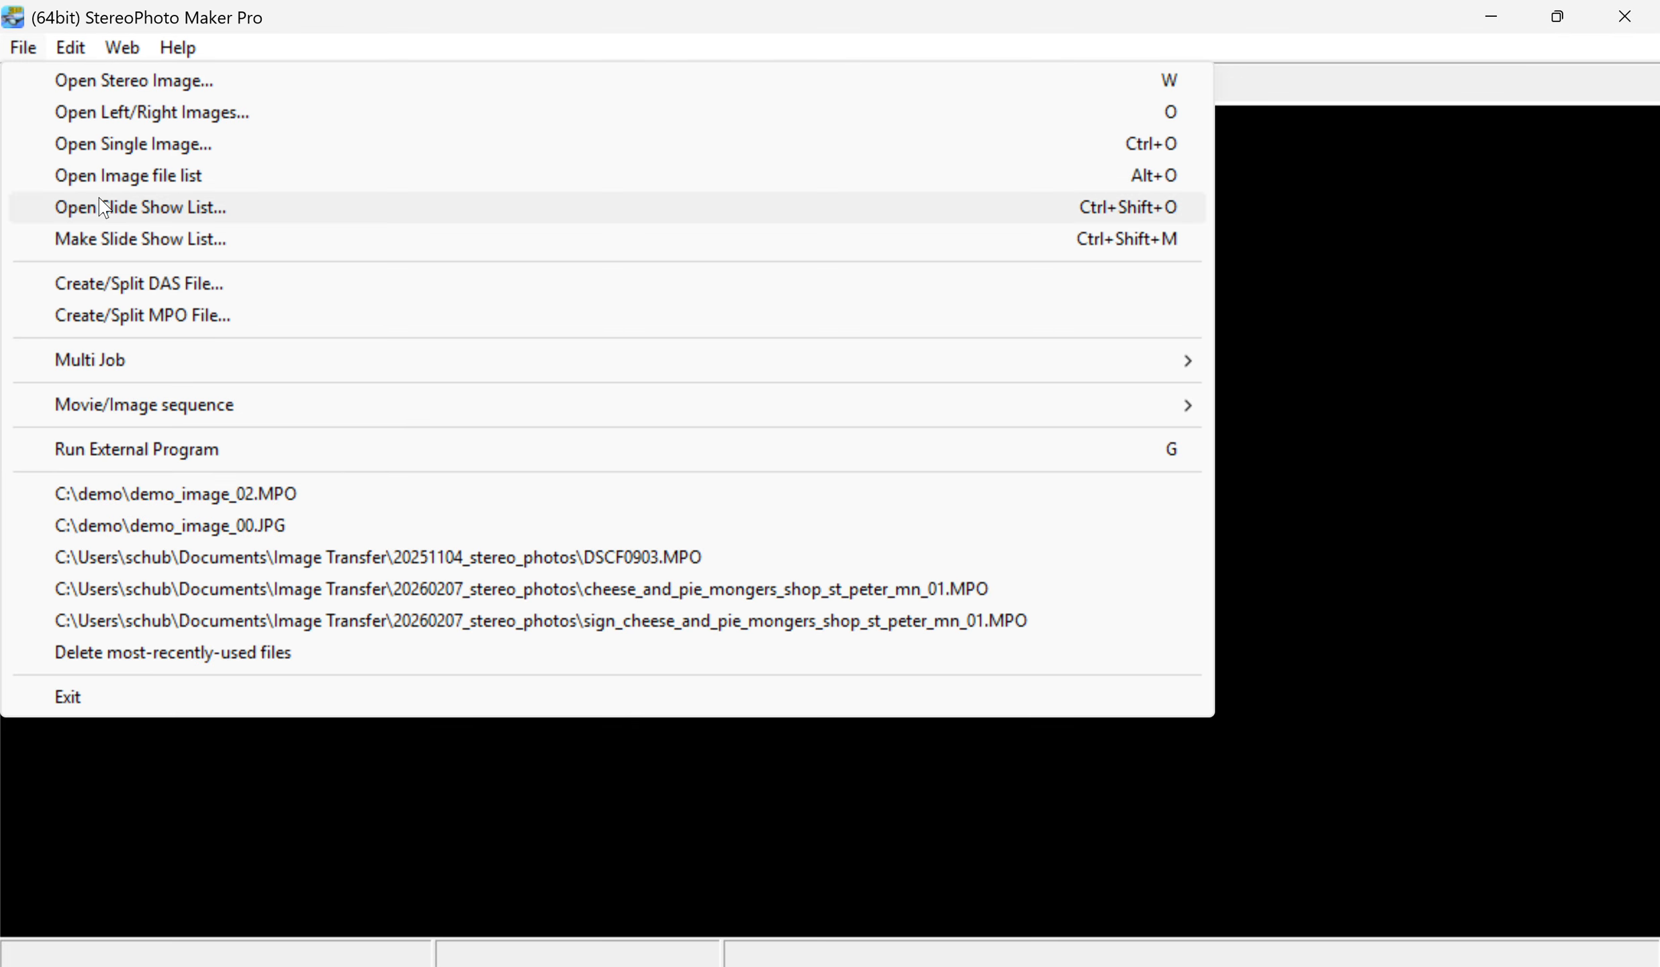
pyautogui.moveTo(304, 363)
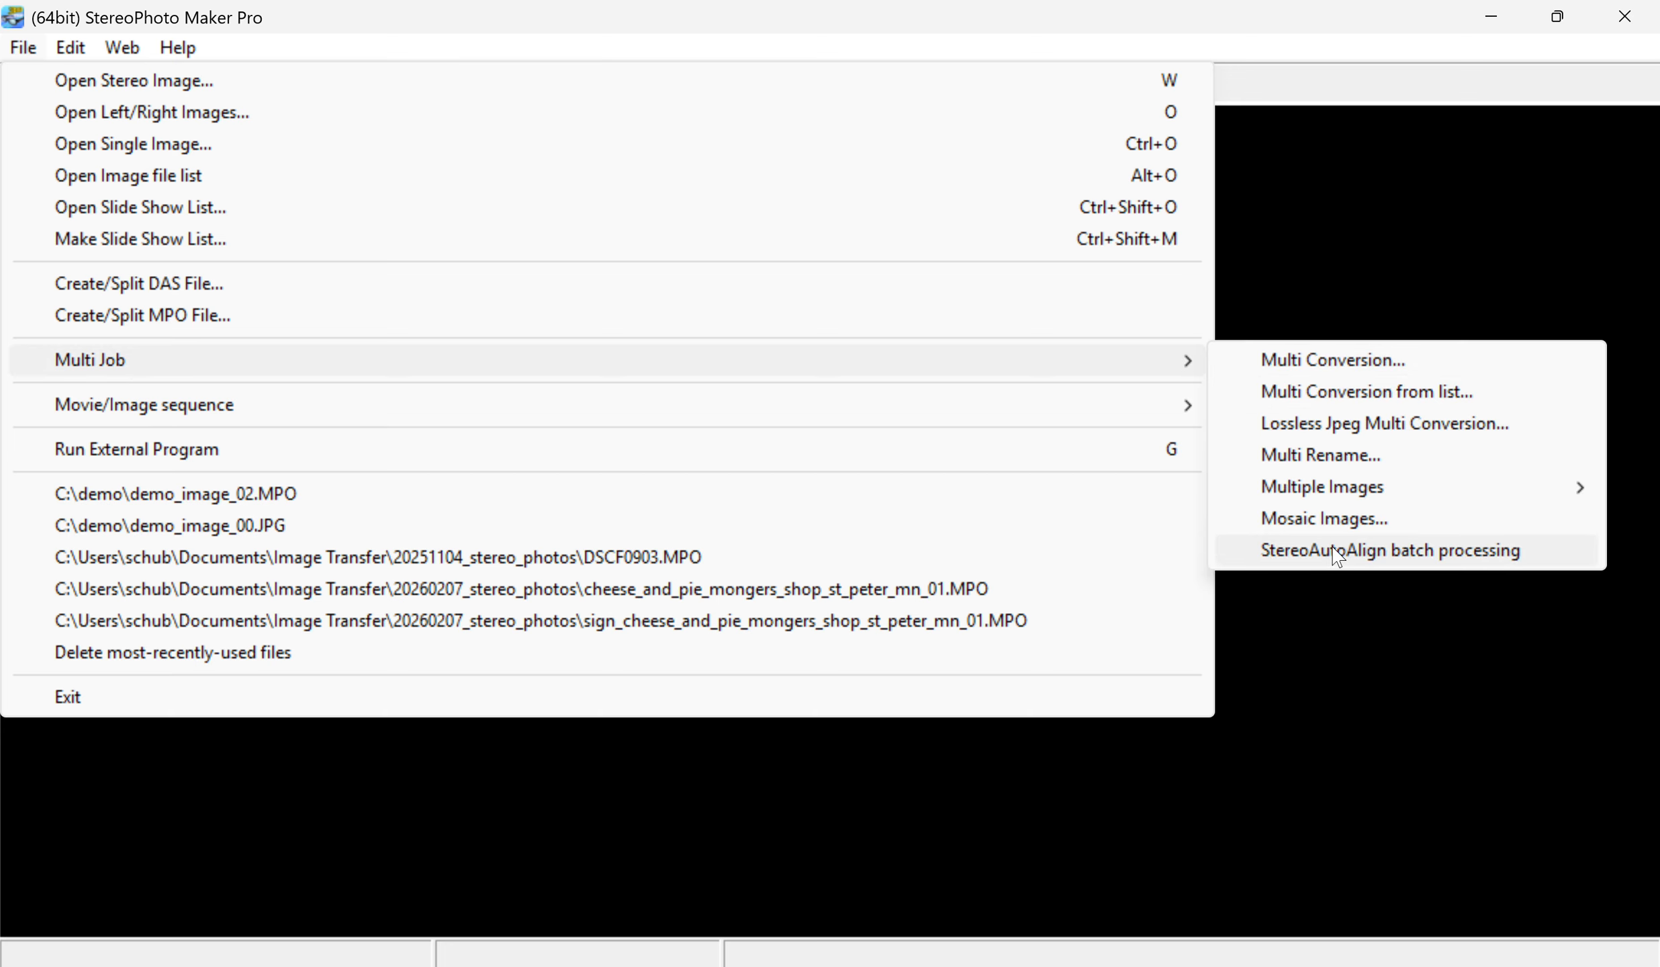
pyautogui.click(1336, 552)
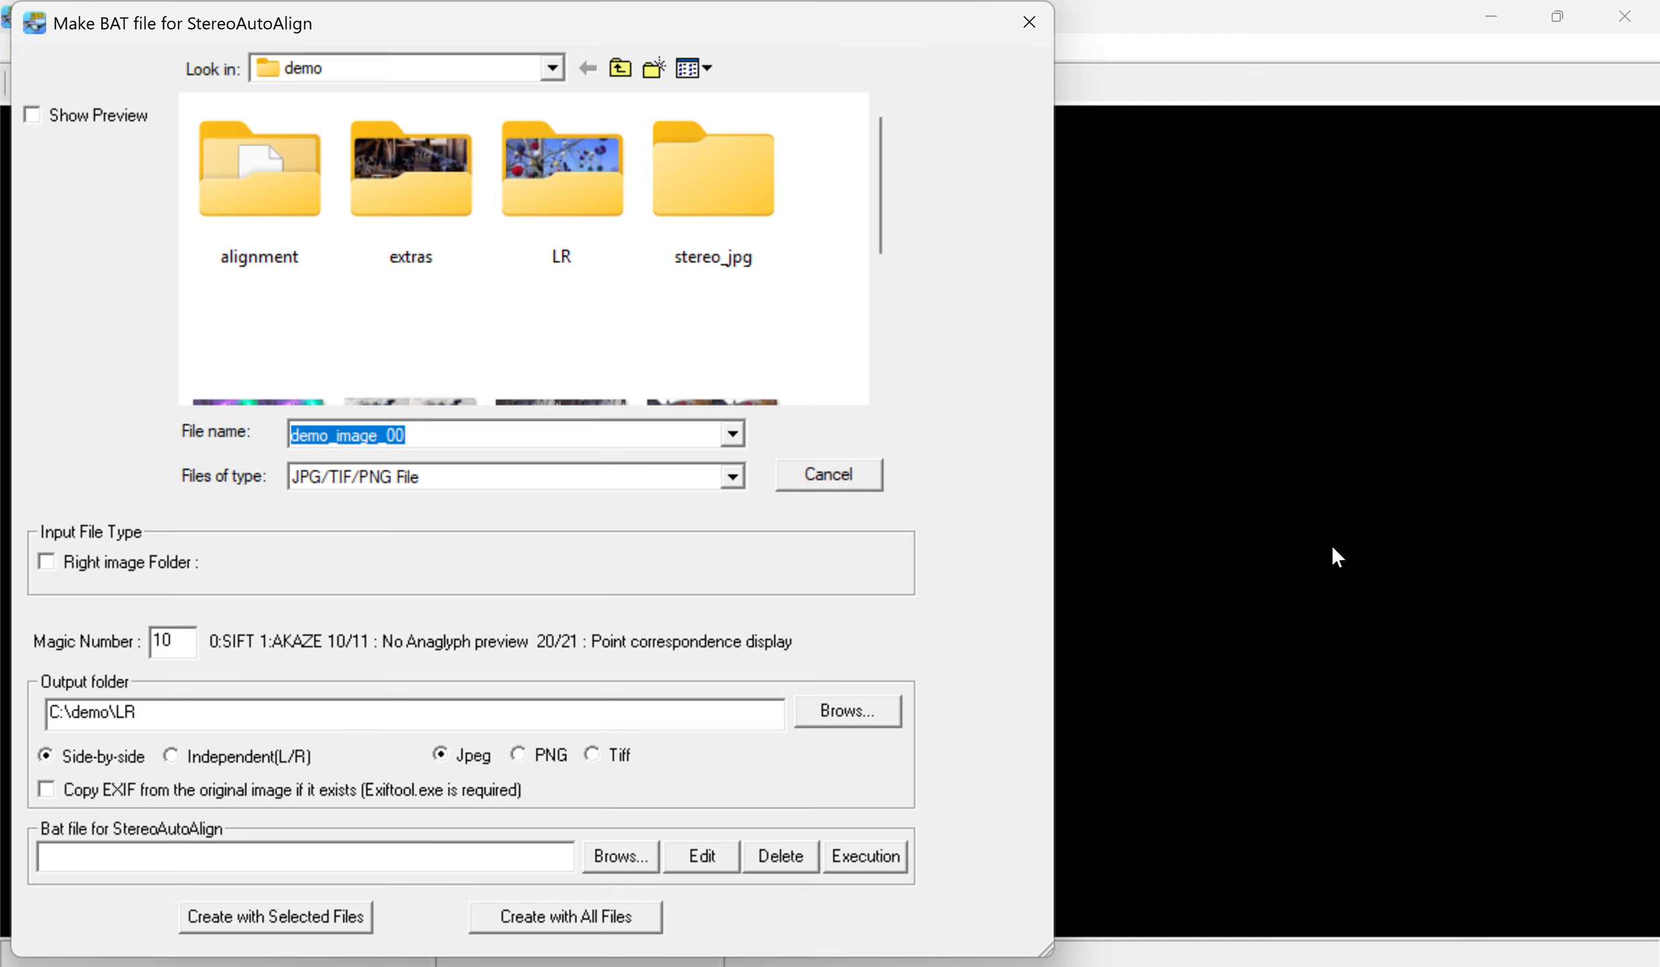
pyautogui.doubleClick(561, 176)
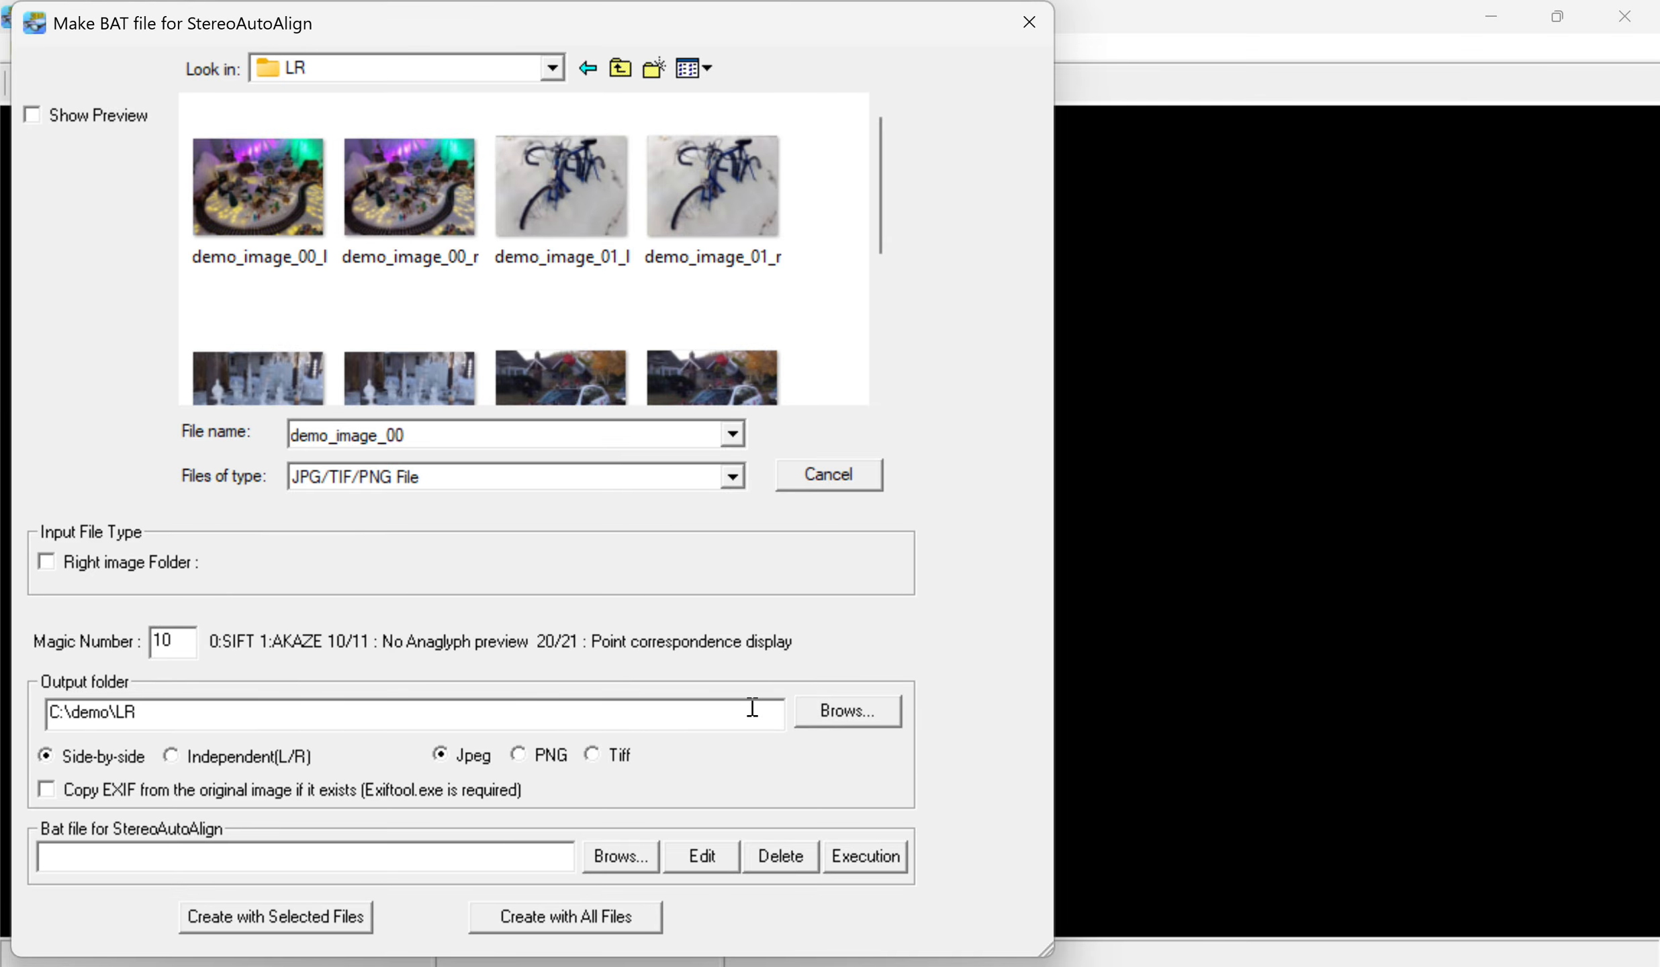
# Set the output folder for the StereoAutoAlign batch to C:\demo\stereo_jpg
pyautogui.click(857, 718)
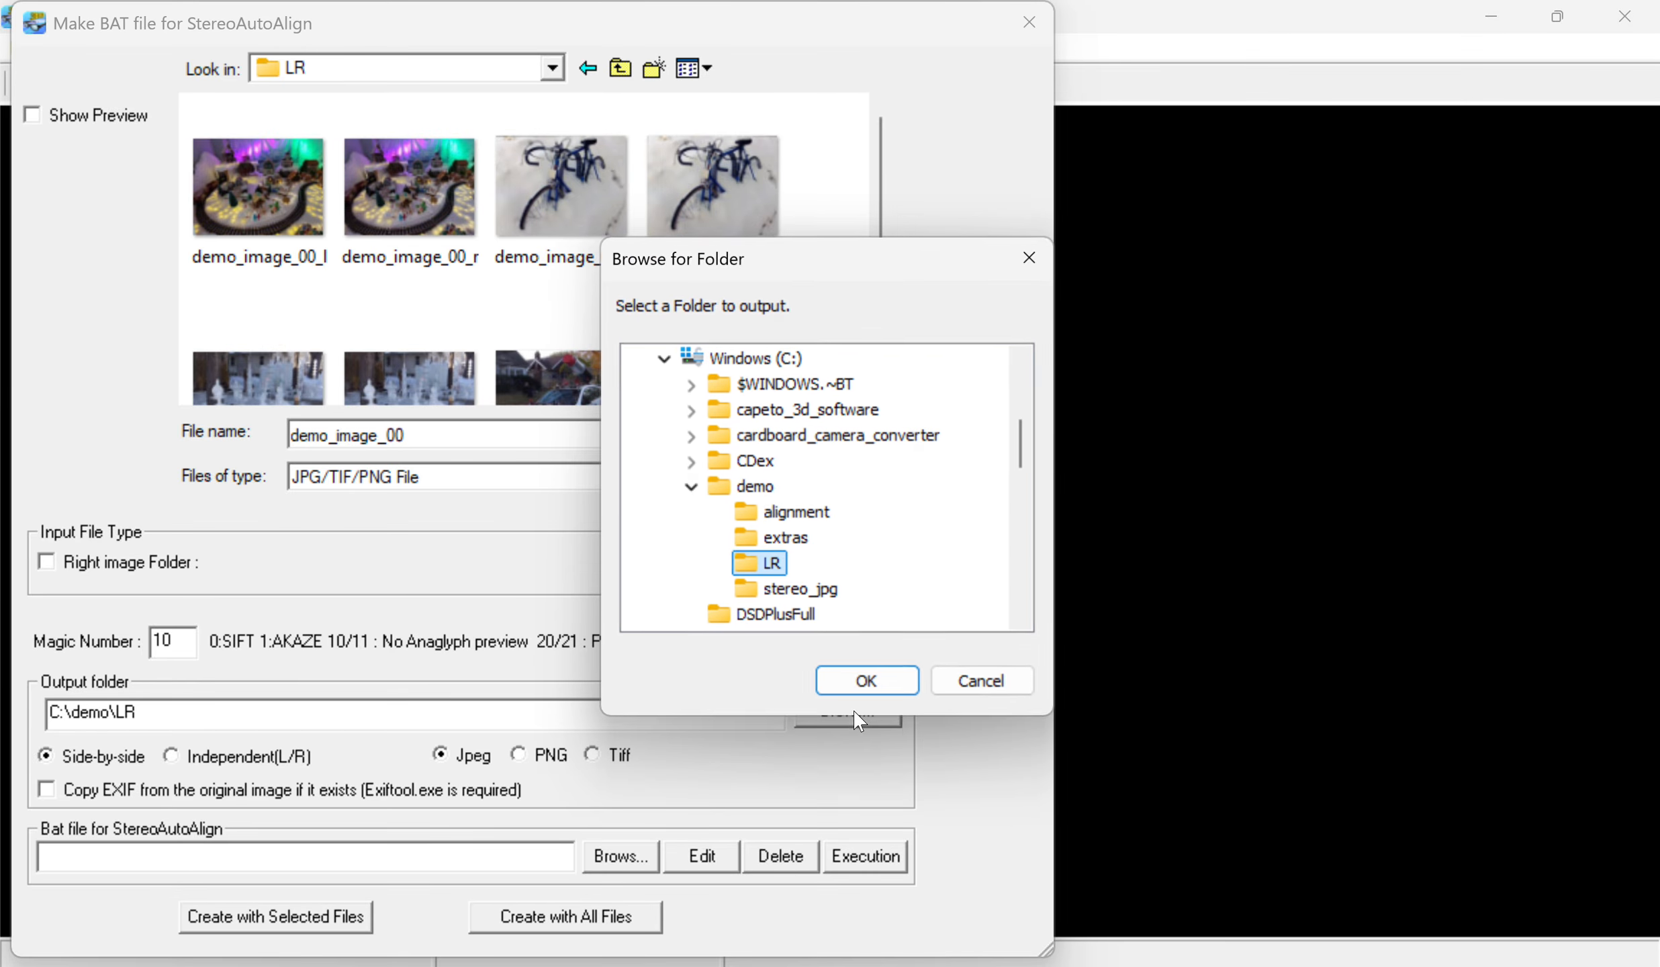
pyautogui.click(796, 594)
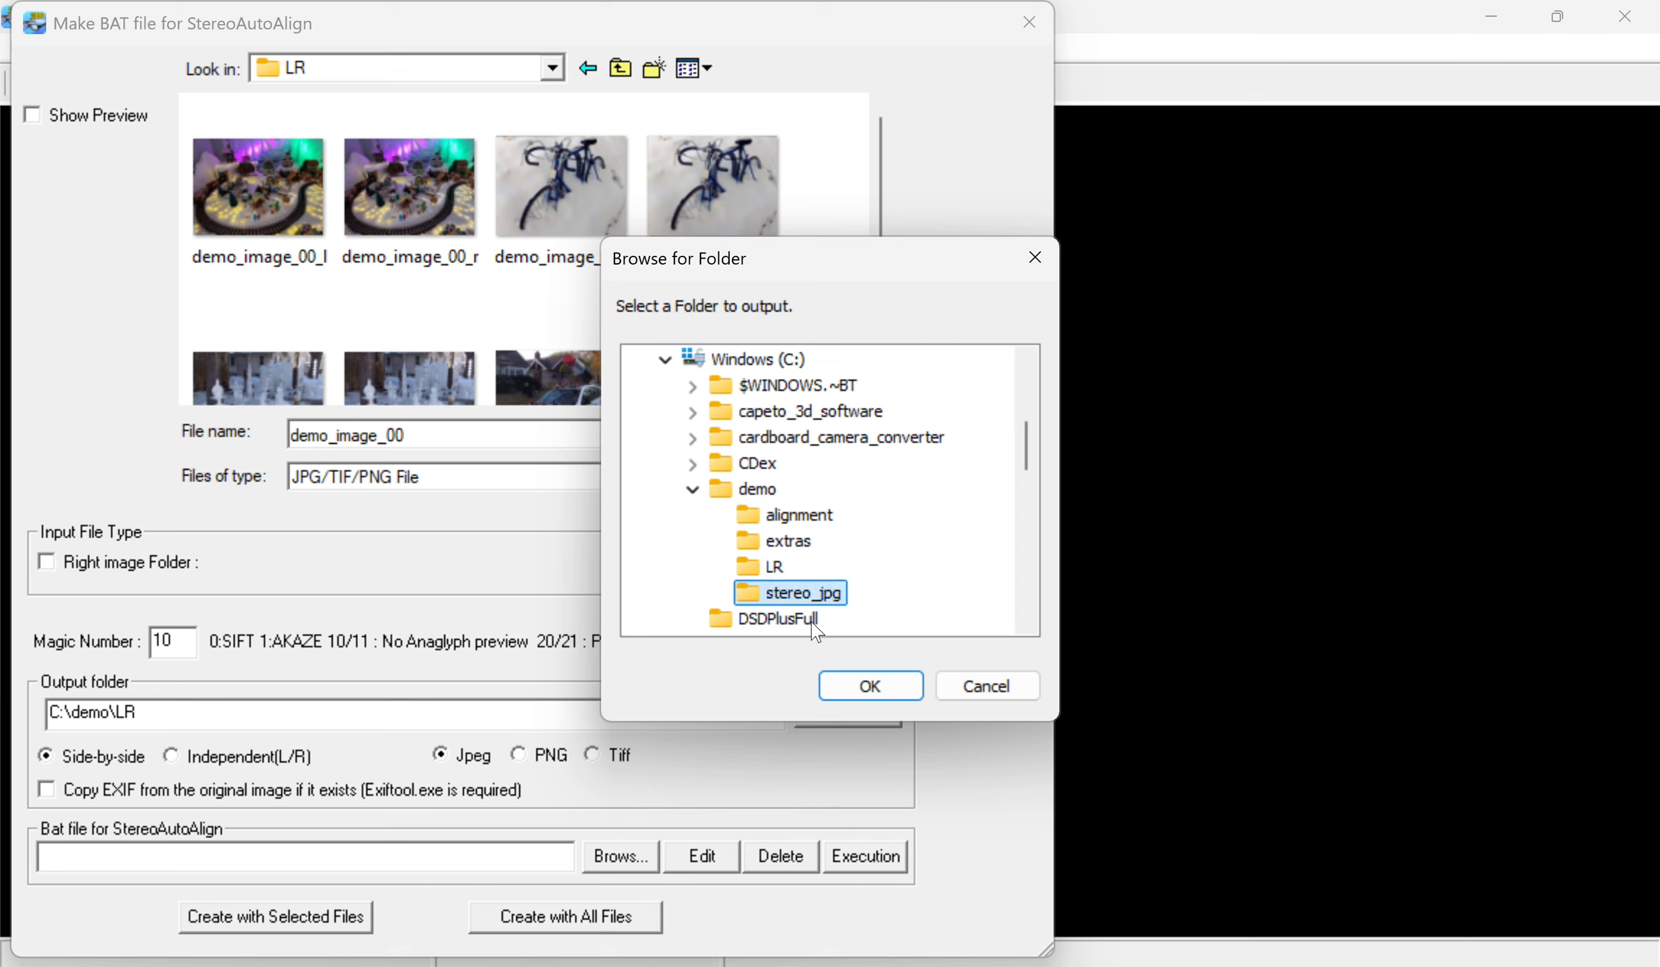
pyautogui.click(863, 686)
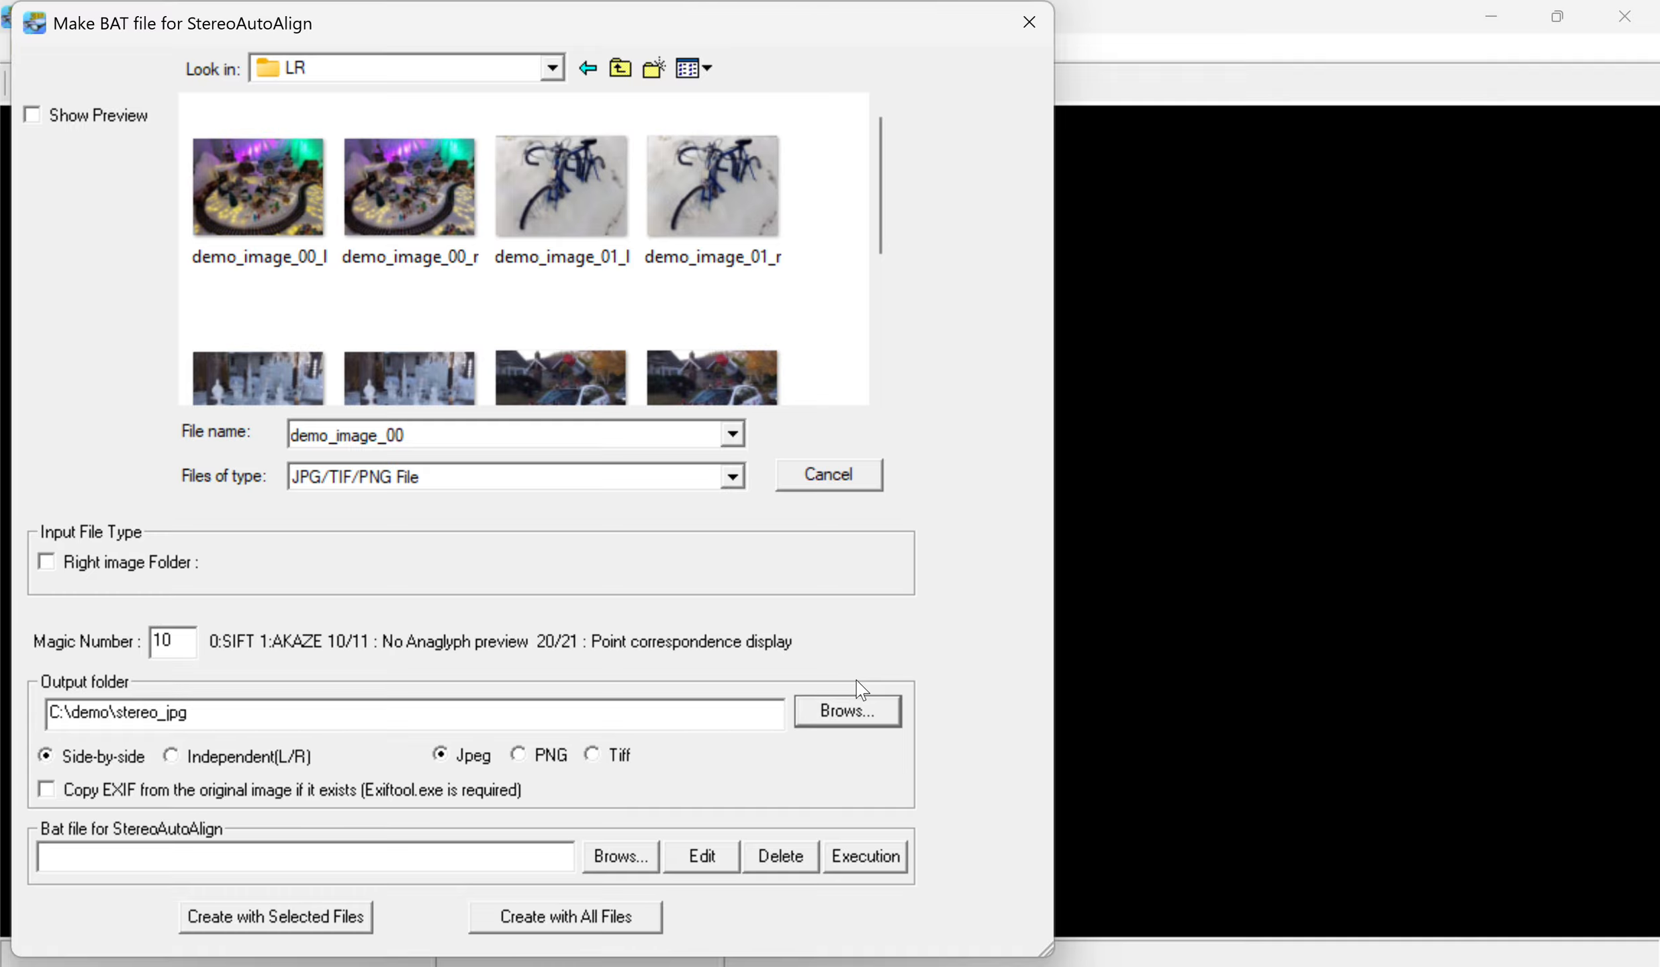
# Name the StereoAutoAlign batch file align.bat and create it with all the files in the LR folder
pyautogui.click(421, 858)
pyautogui.write('align.bat')
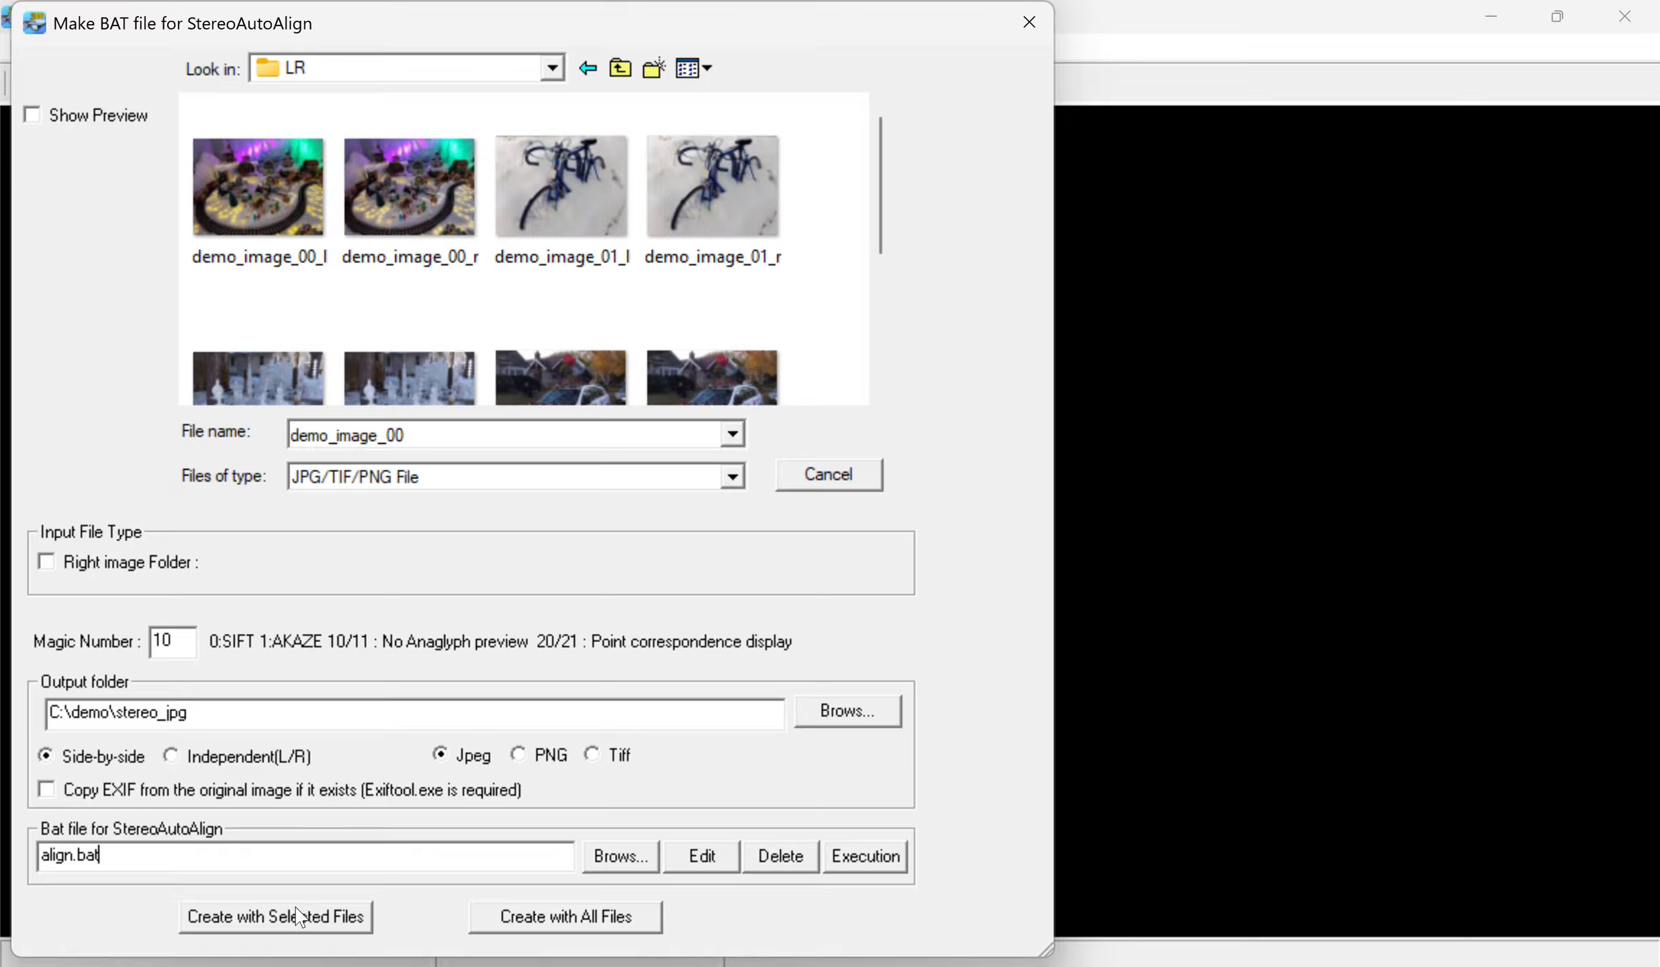
pyautogui.click(562, 929)
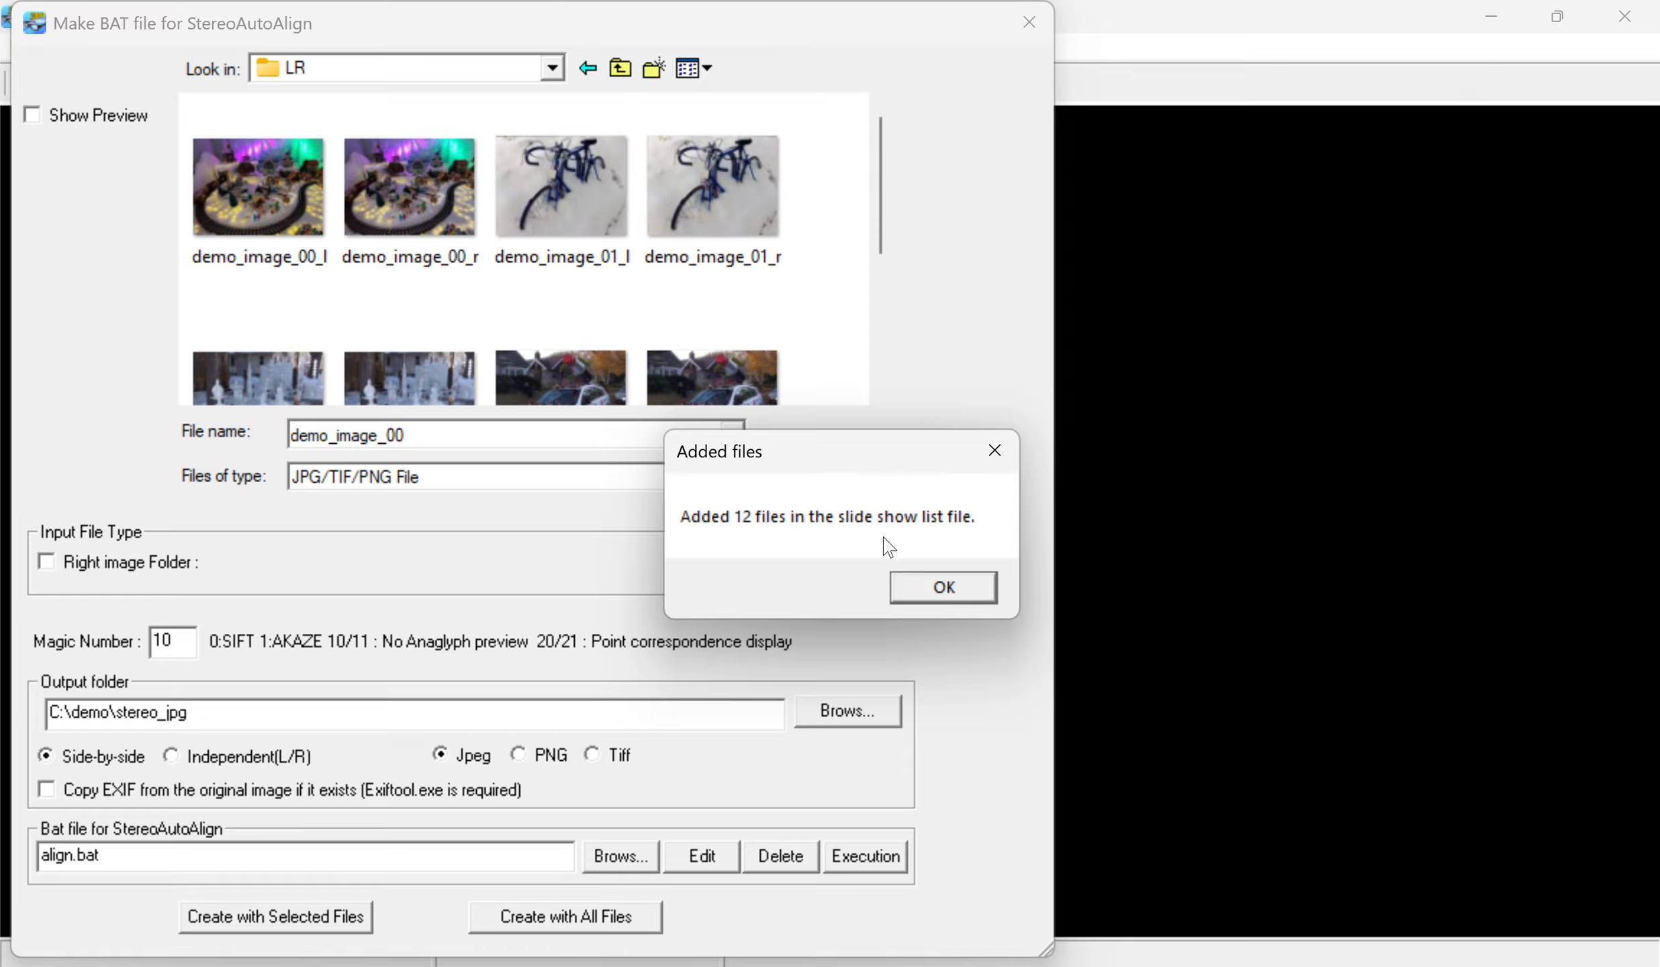
pyautogui.click(948, 592)
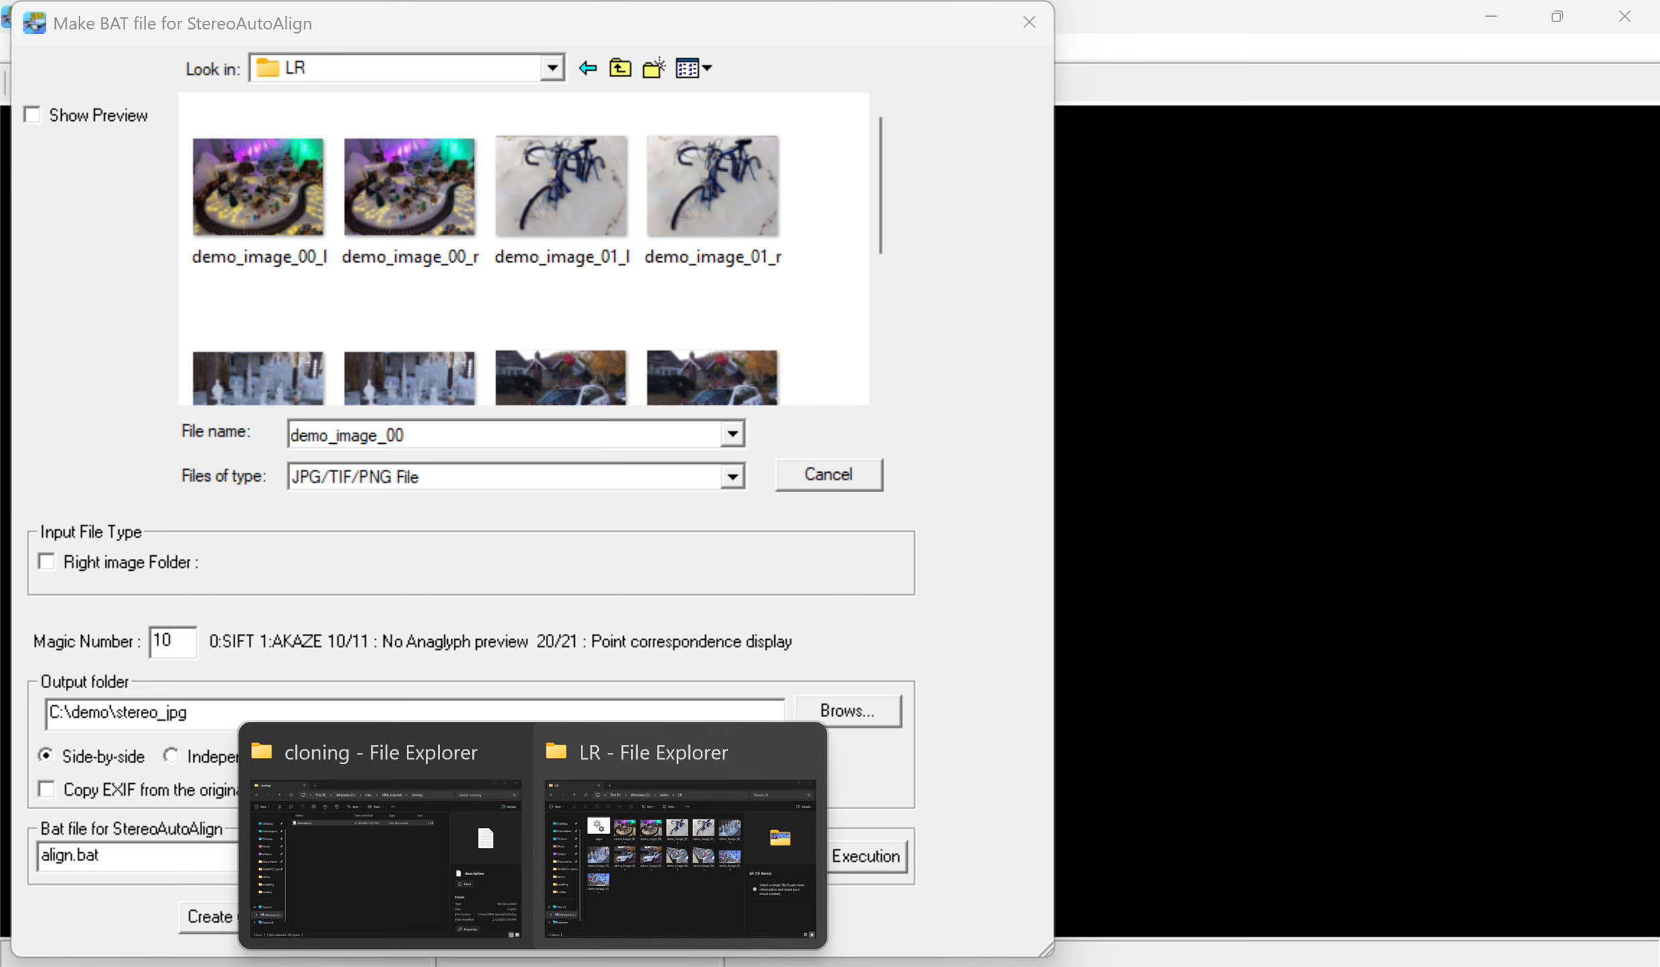
# Switch to the LR folder in File Explorer, run the align batch file, and close its console once processing ends
pyautogui.click(645, 833)
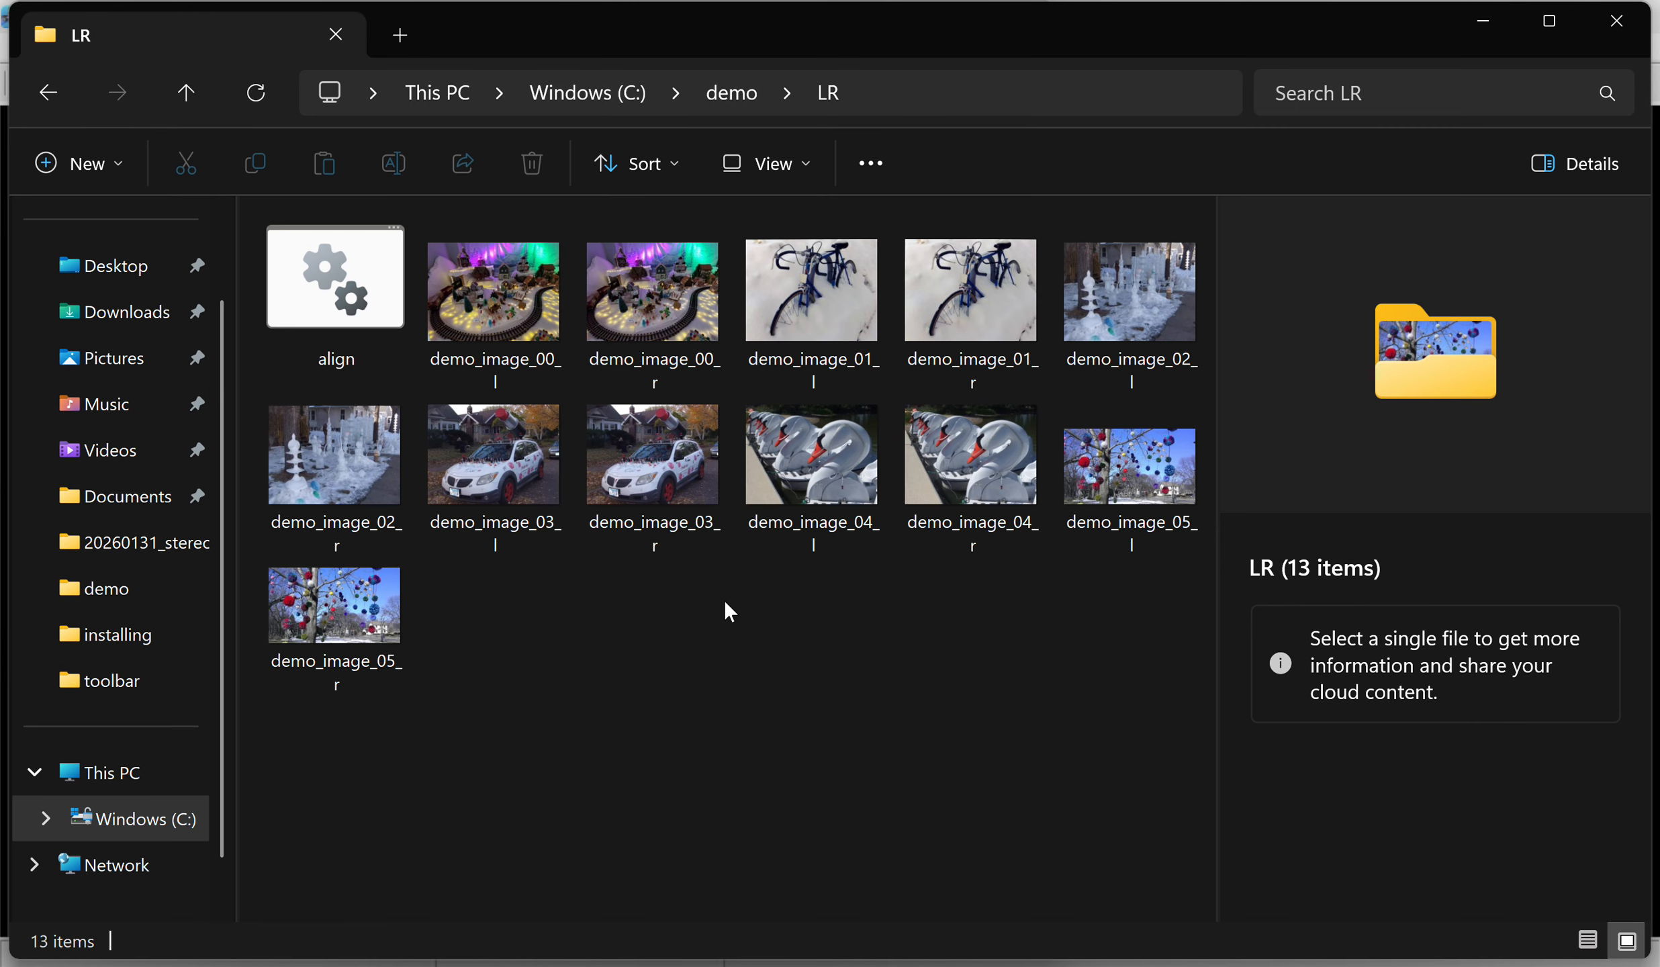
pyautogui.click(354, 304)
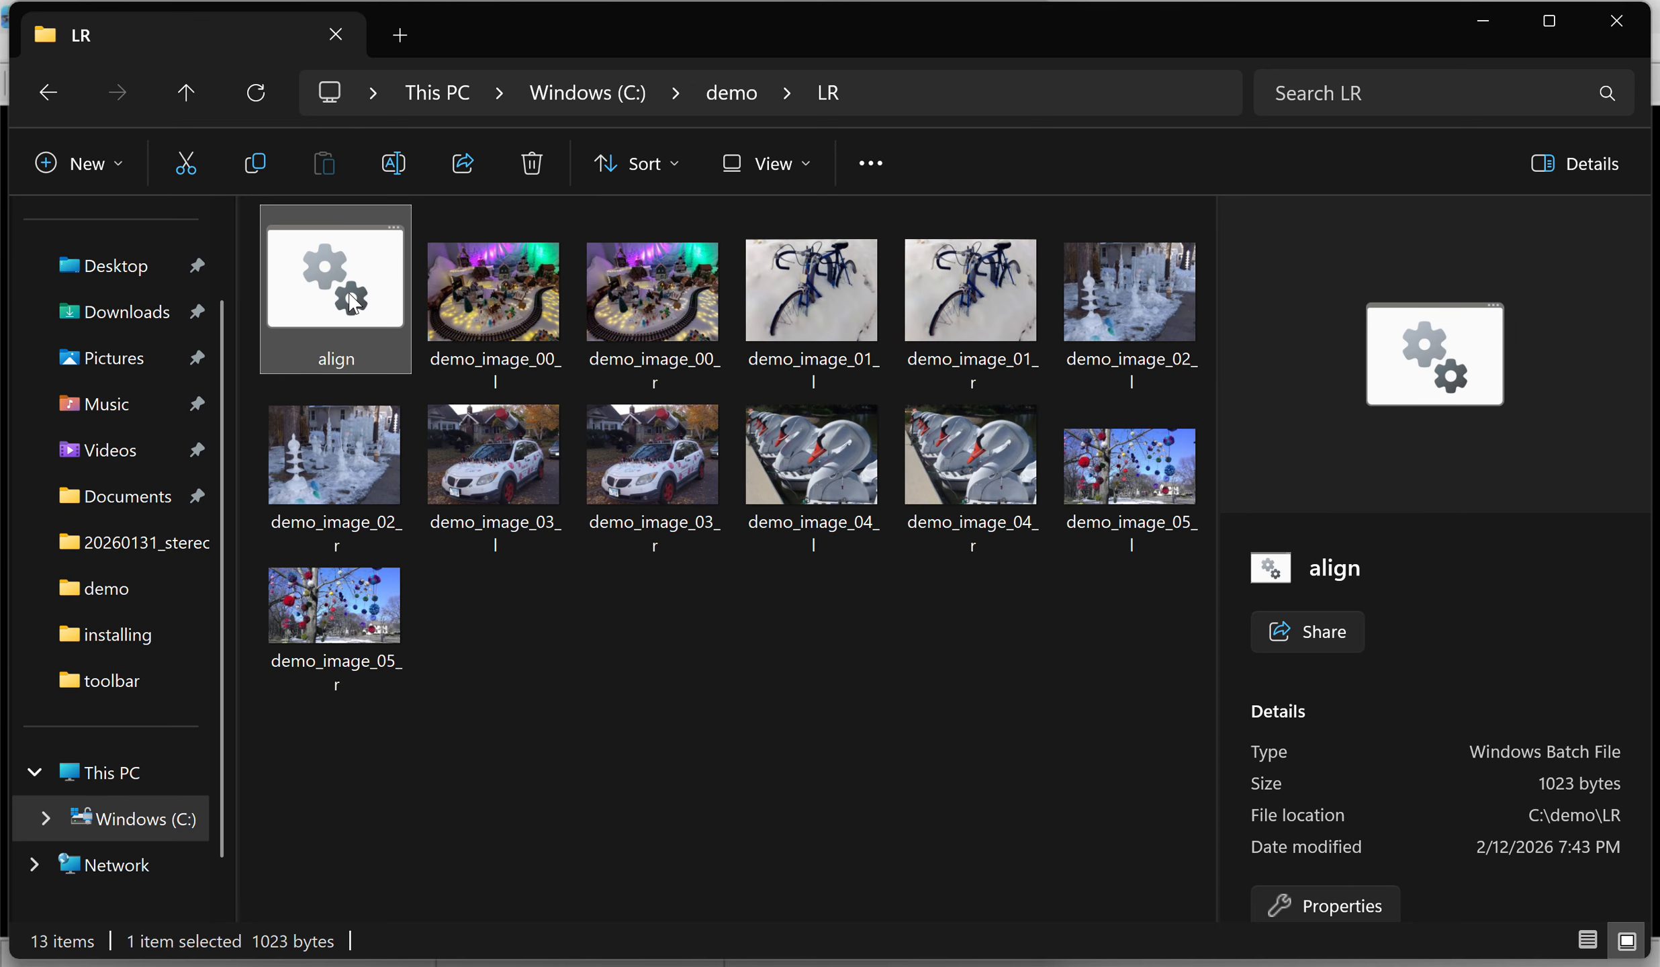
pyautogui.doubleClick(354, 304)
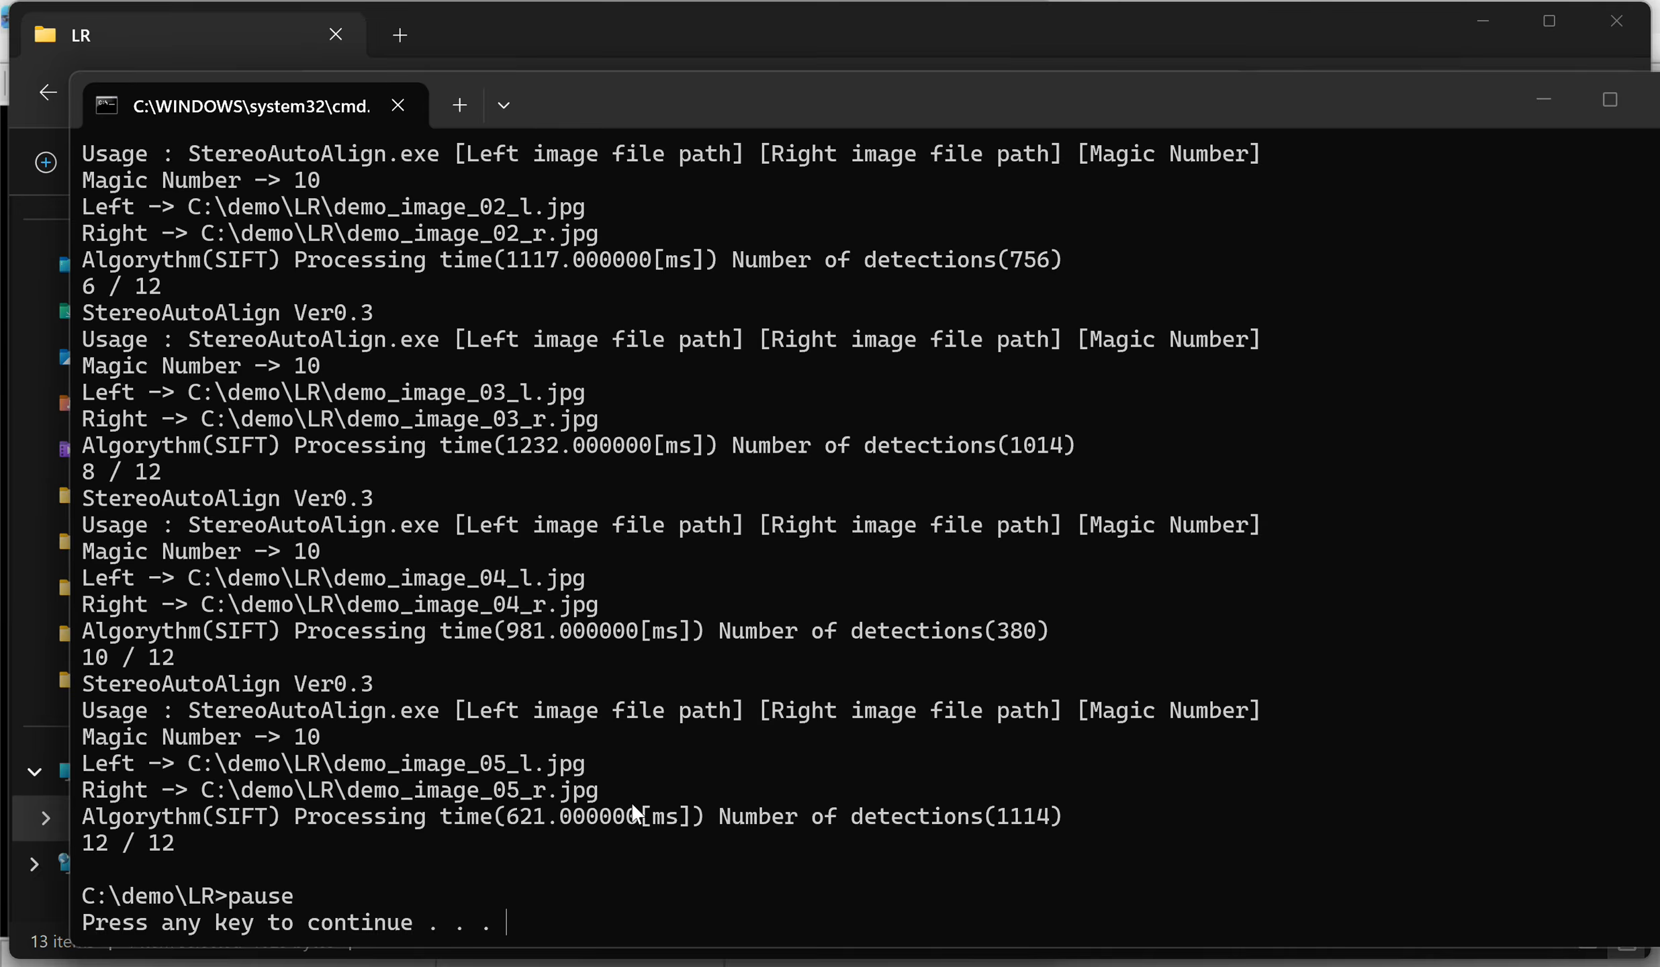
pyautogui.press('Return')
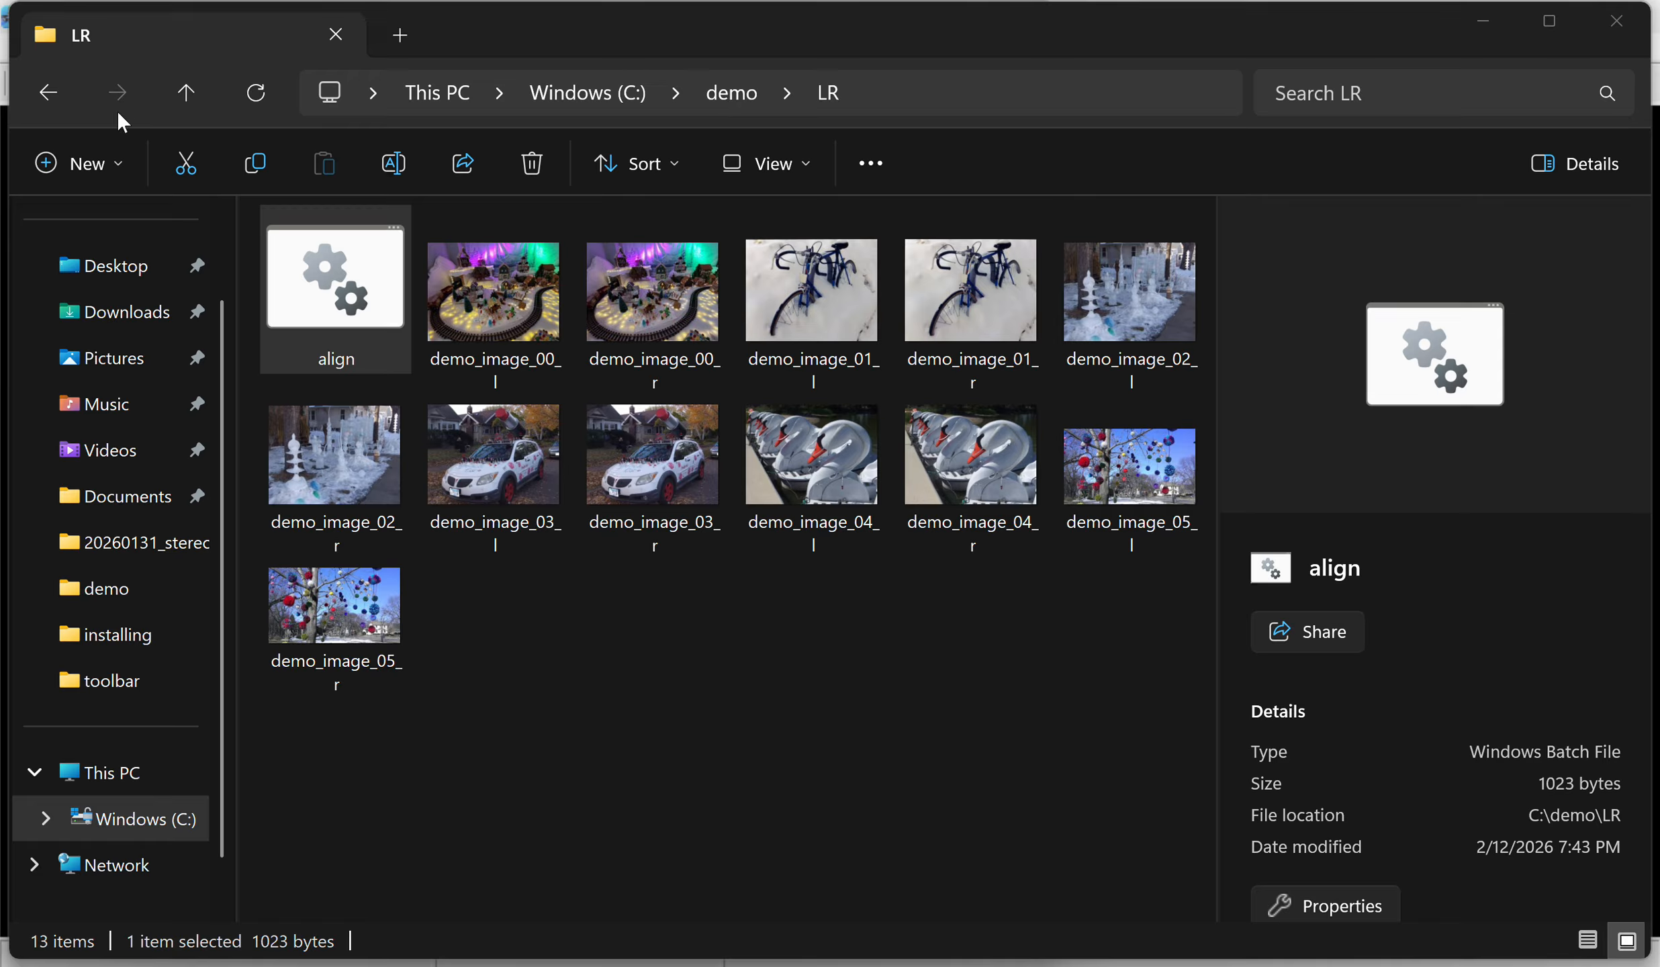
# Open the stereo_jpg folder in C:\demo and examine the aligned side-by-side images
pyautogui.click(47, 91)
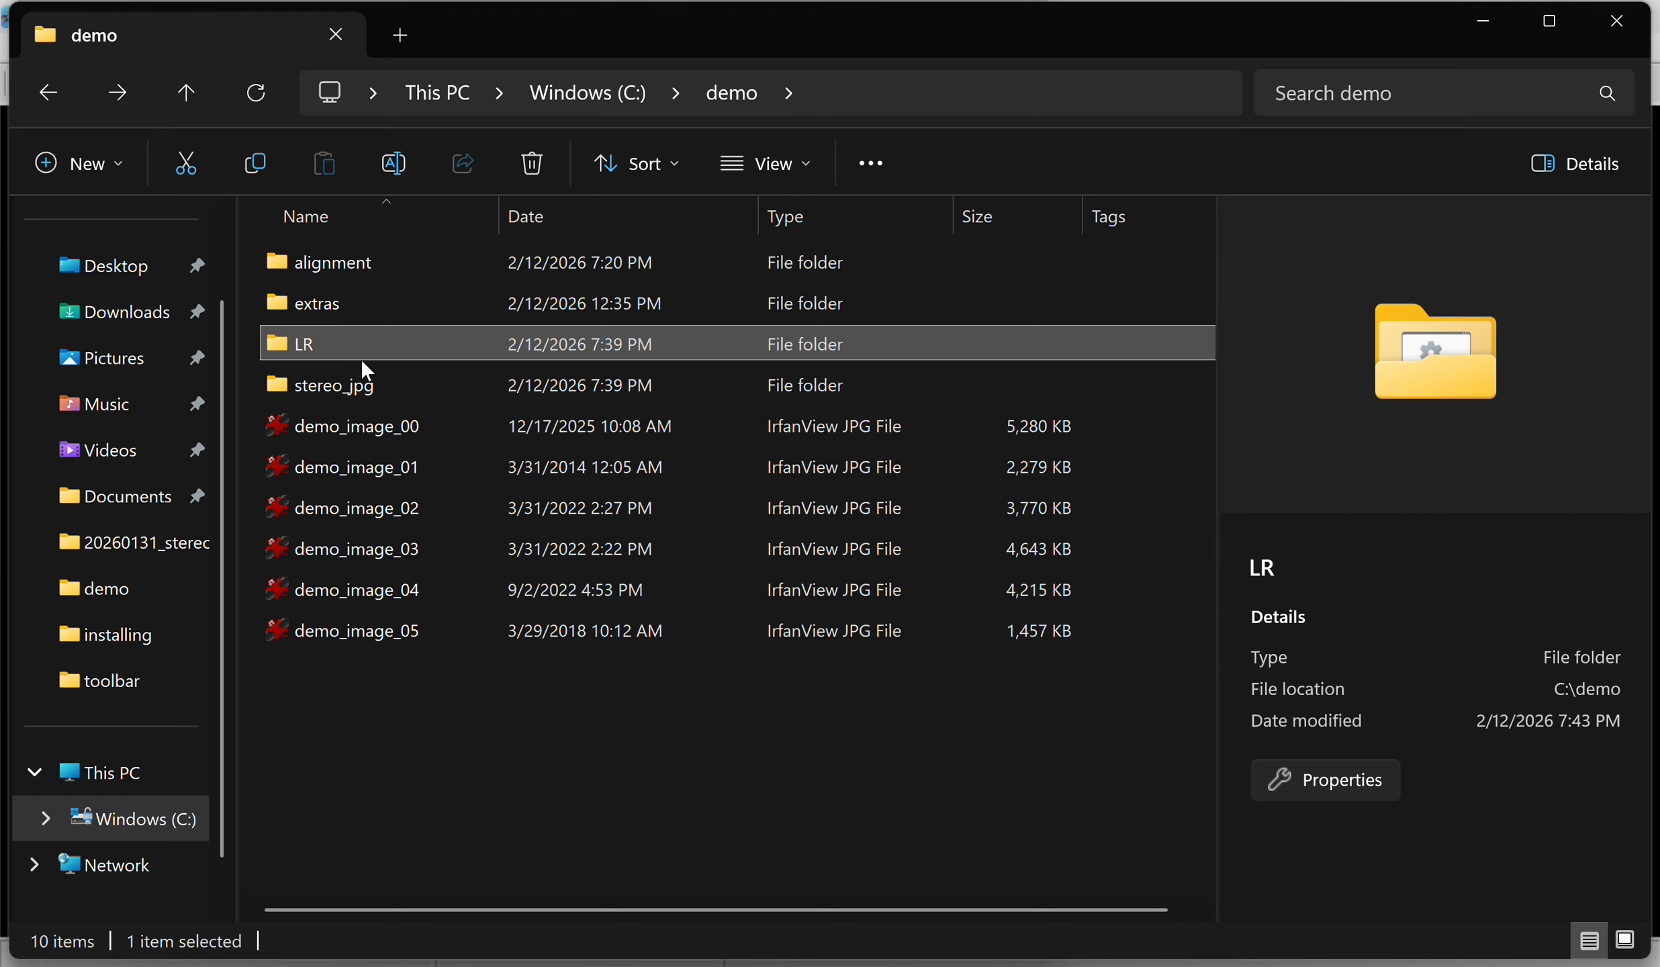
pyautogui.doubleClick(368, 390)
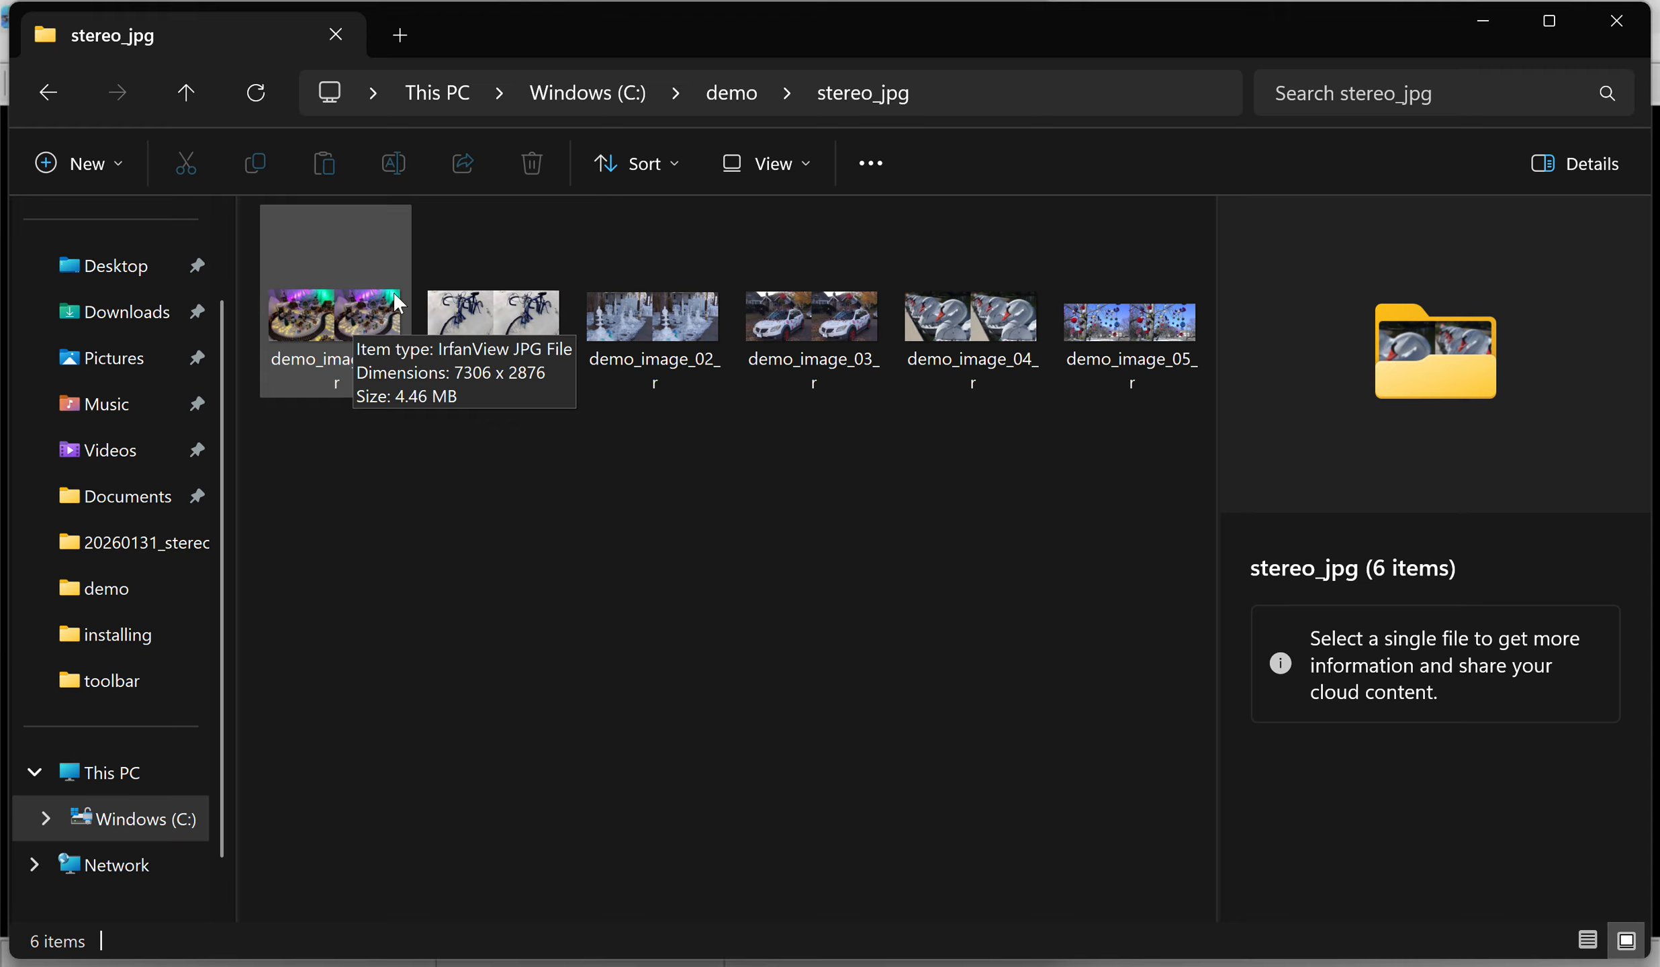
pyautogui.moveTo(374, 324)
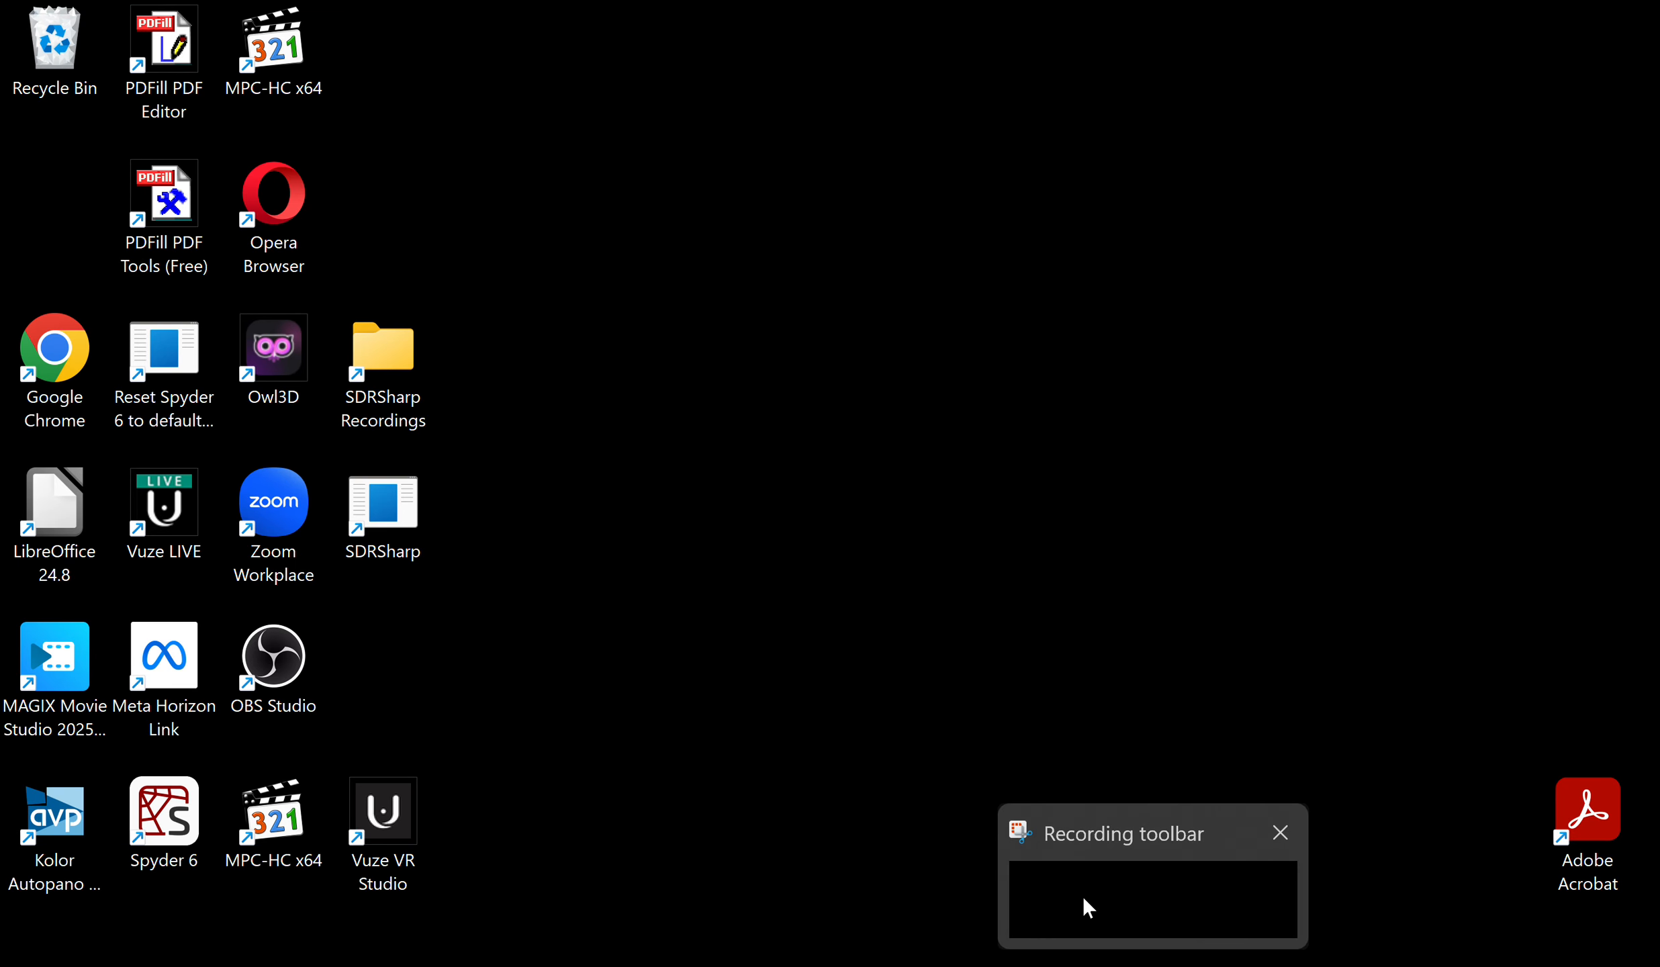
pyautogui.click(1084, 898)
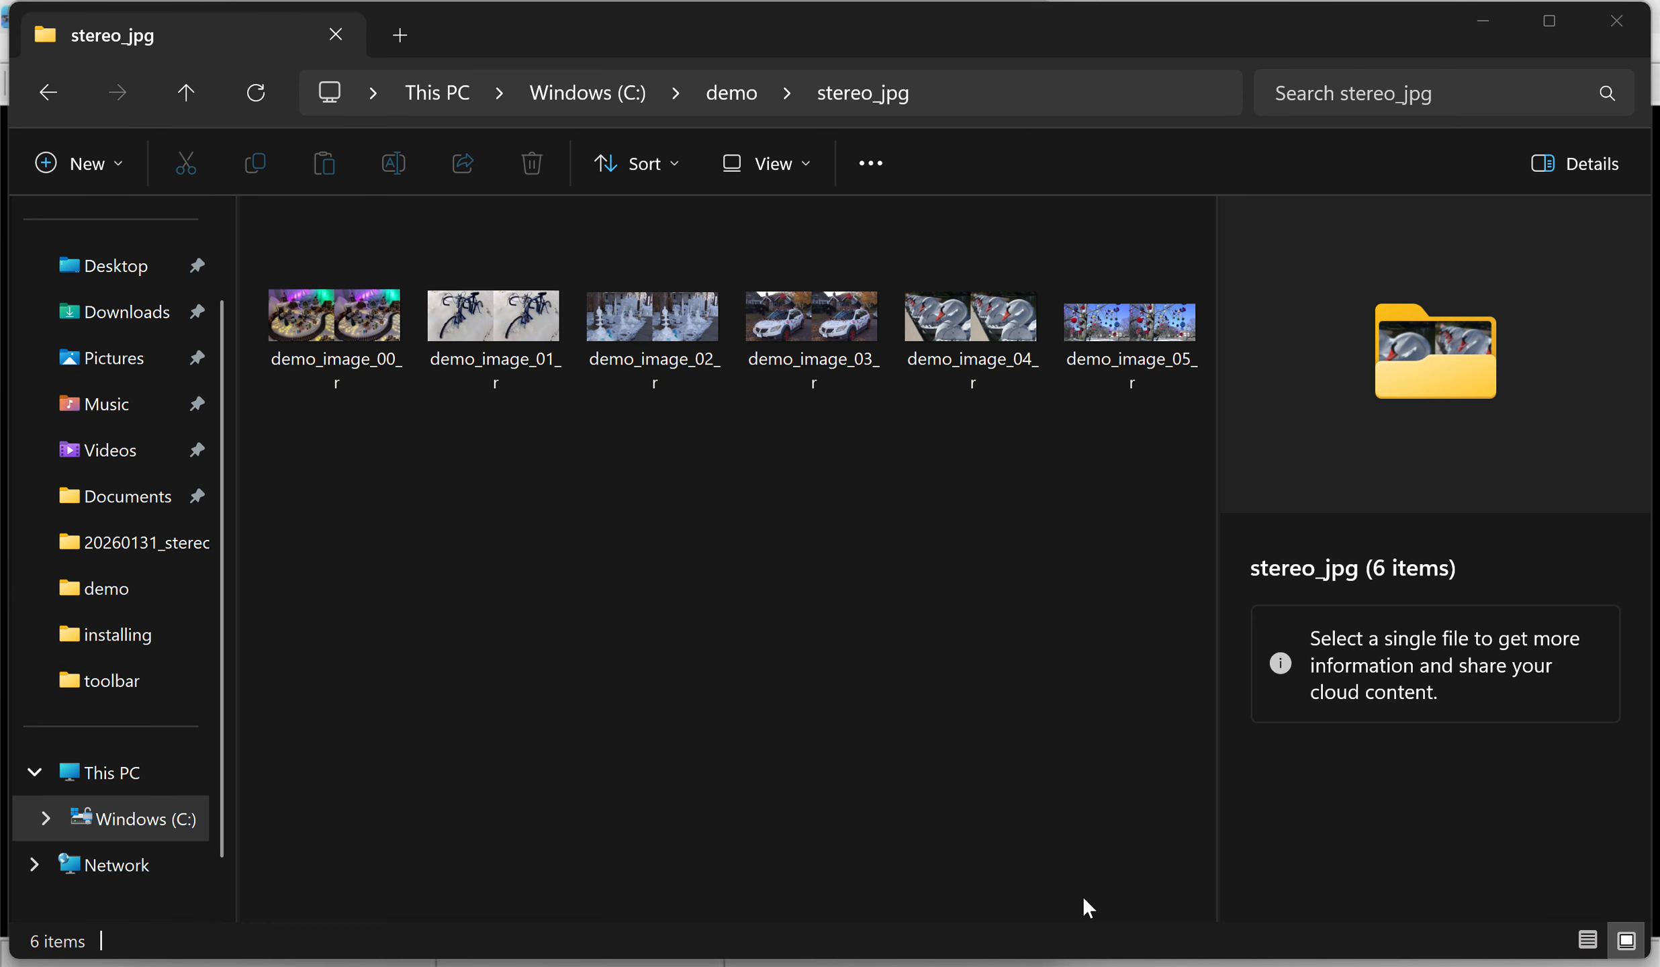